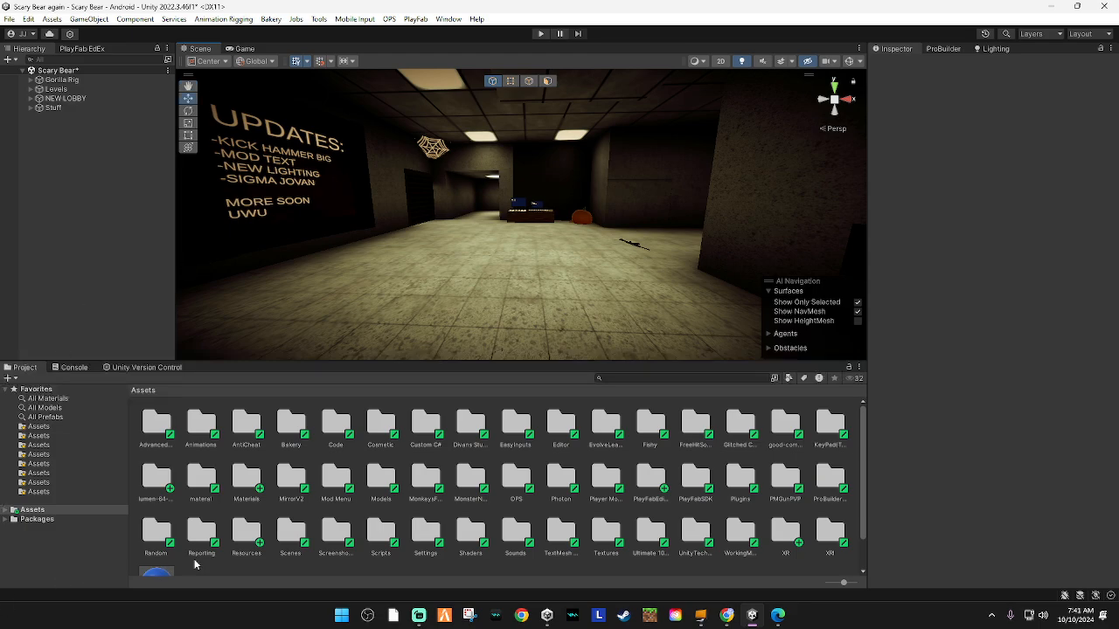
Place the Key Pad prefab from the KeyPad(TheCoder, CSVRStudios) PreFabs folder into the lobby scene
mouse_move(726, 615)
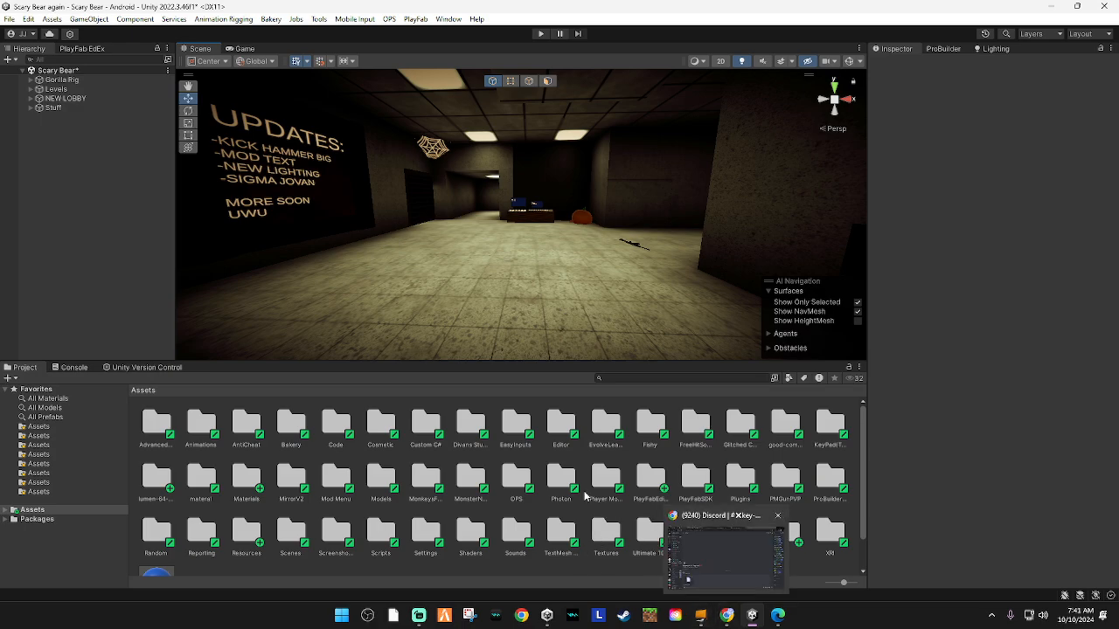
alt+drag(374, 342, 380, 342)
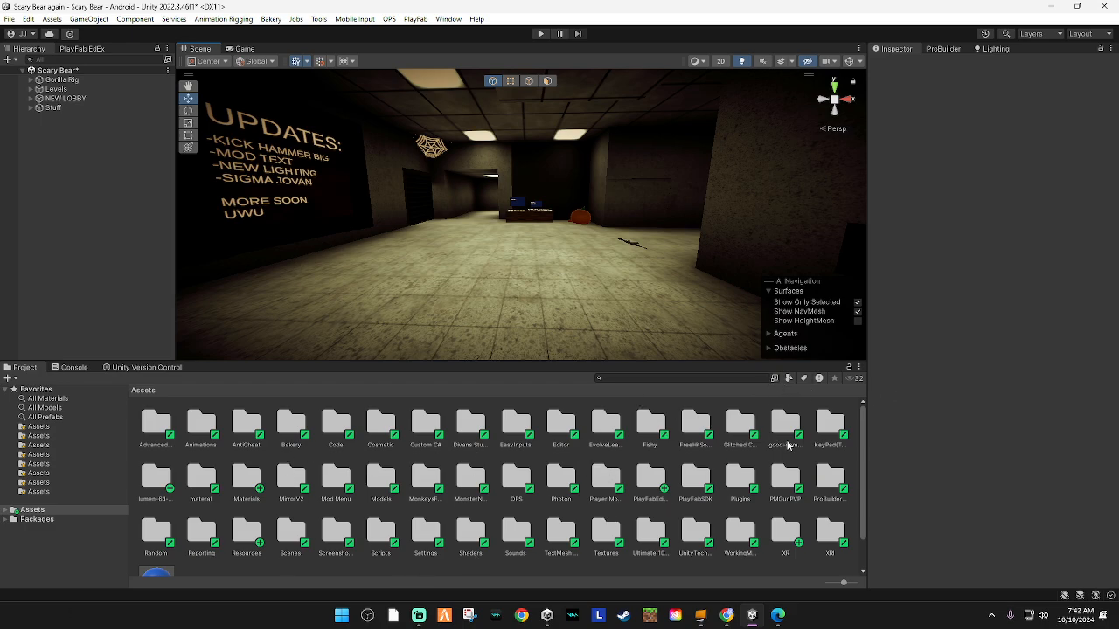
click(826, 428)
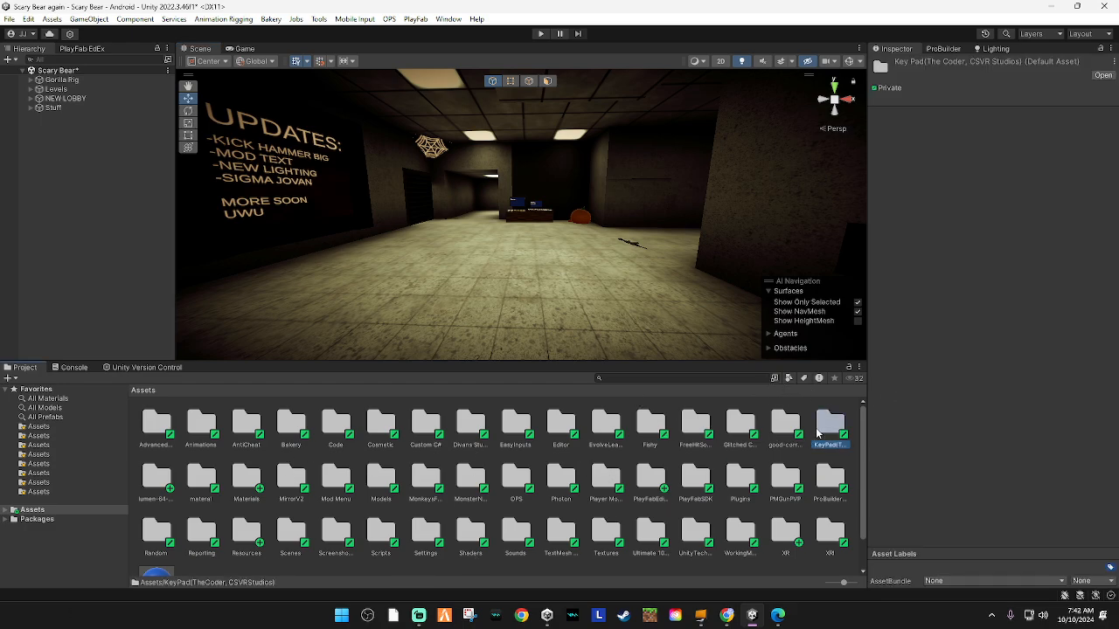
double_click(822, 428)
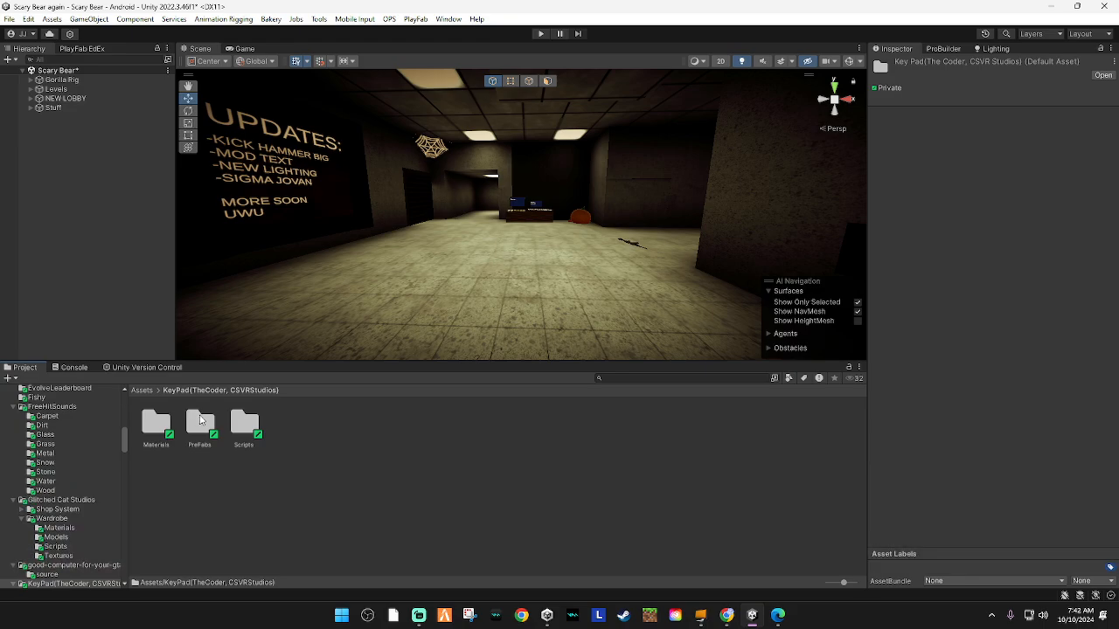
double_click(210, 423)
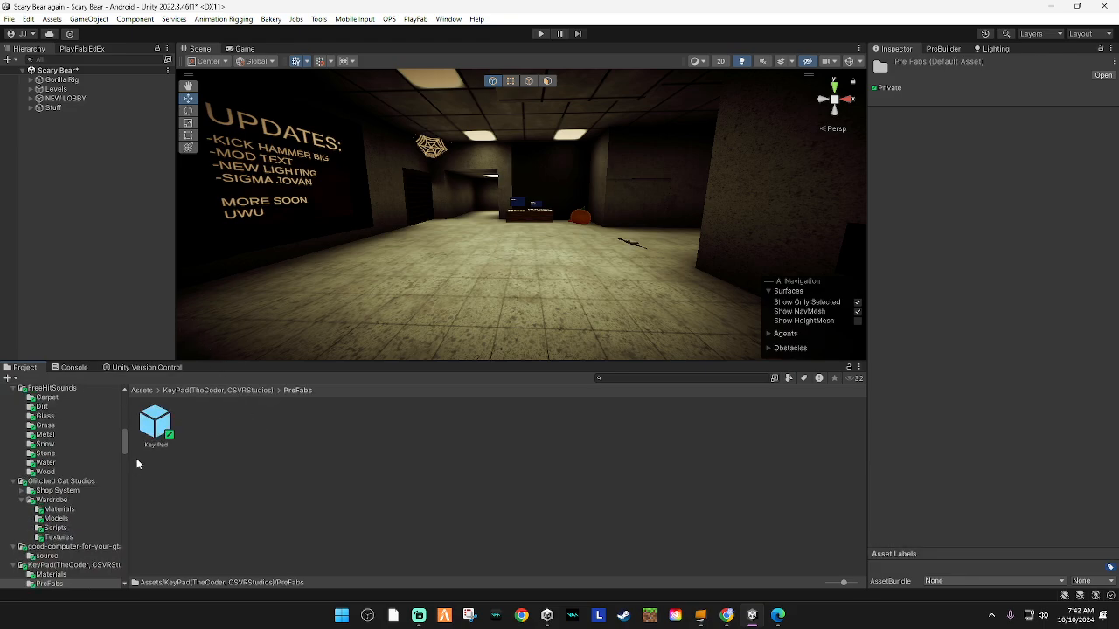
drag(513, 195, 486, 264)
Move the Key Pad onto the wall beside the FOREST sign, at about X 57.99 and Y 15.23
right_drag(486, 264, 746, 229)
right_drag(459, 233, 398, 207)
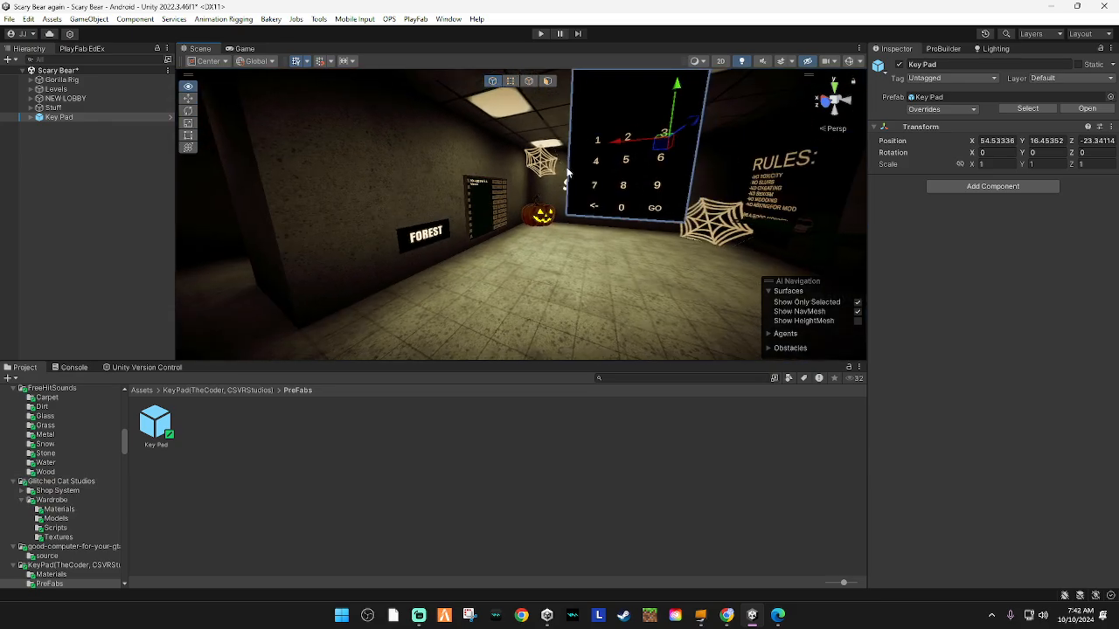
drag(659, 146, 353, 258)
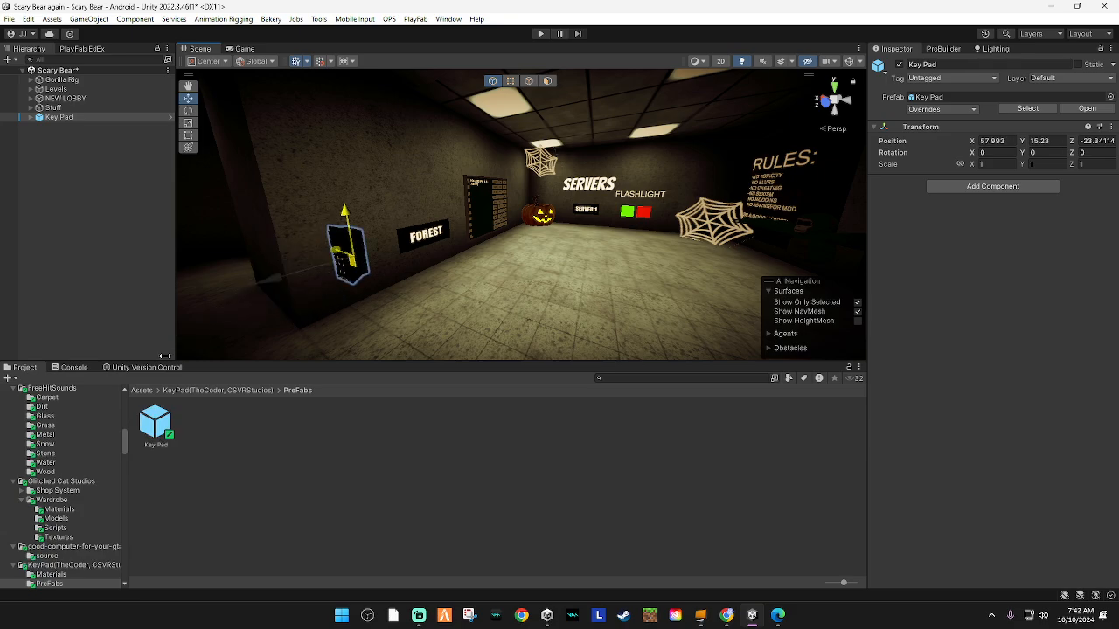
Try converting the keypad's bb and Screen materials to URP, cancel the upgrade, and return to the PreFabs folder
click(244, 390)
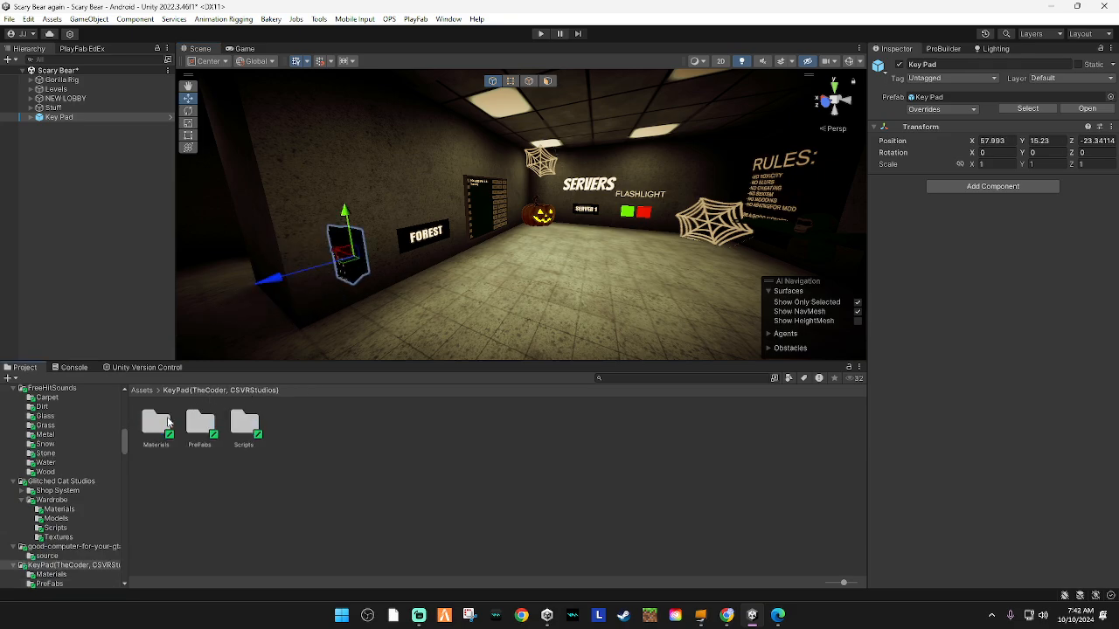
double_click(161, 422)
click(199, 424)
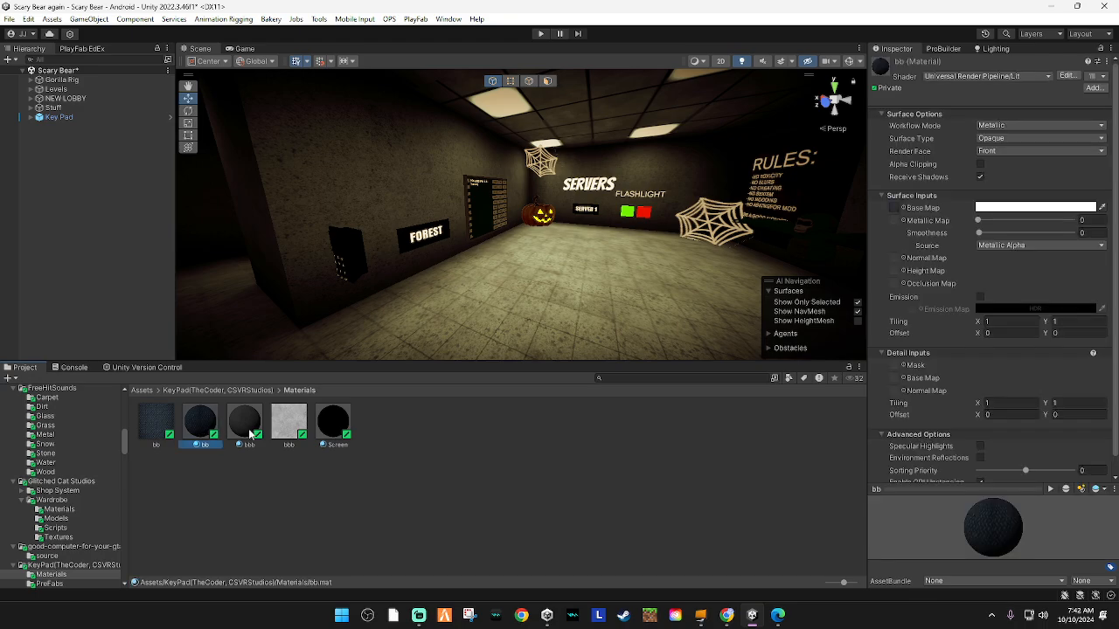
ctrl+click(333, 422)
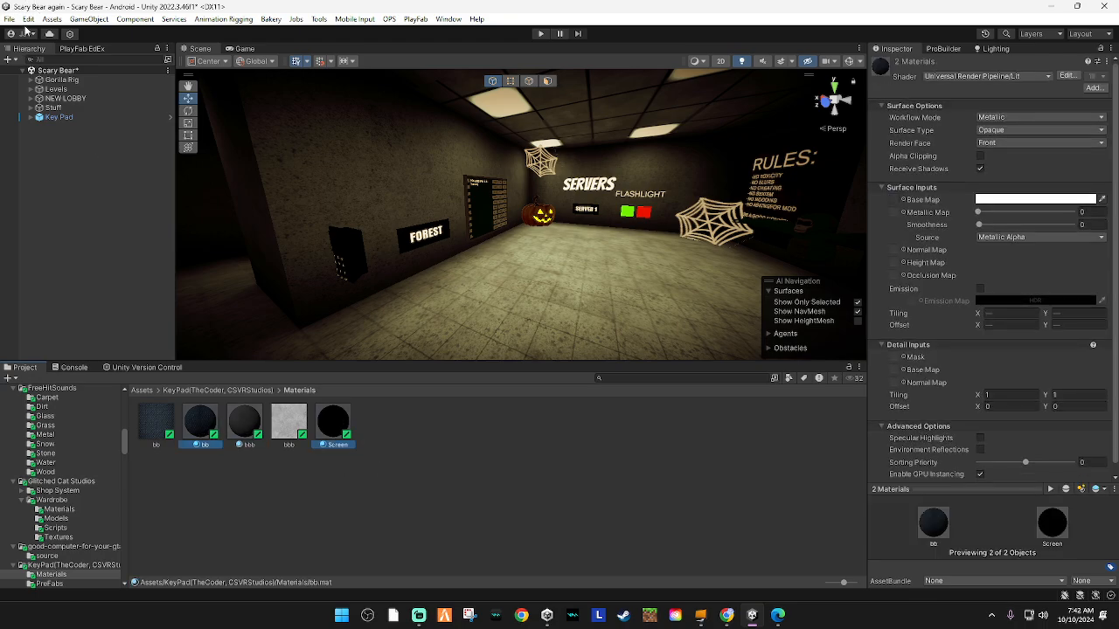
click(33, 19)
mouse_move(171, 485)
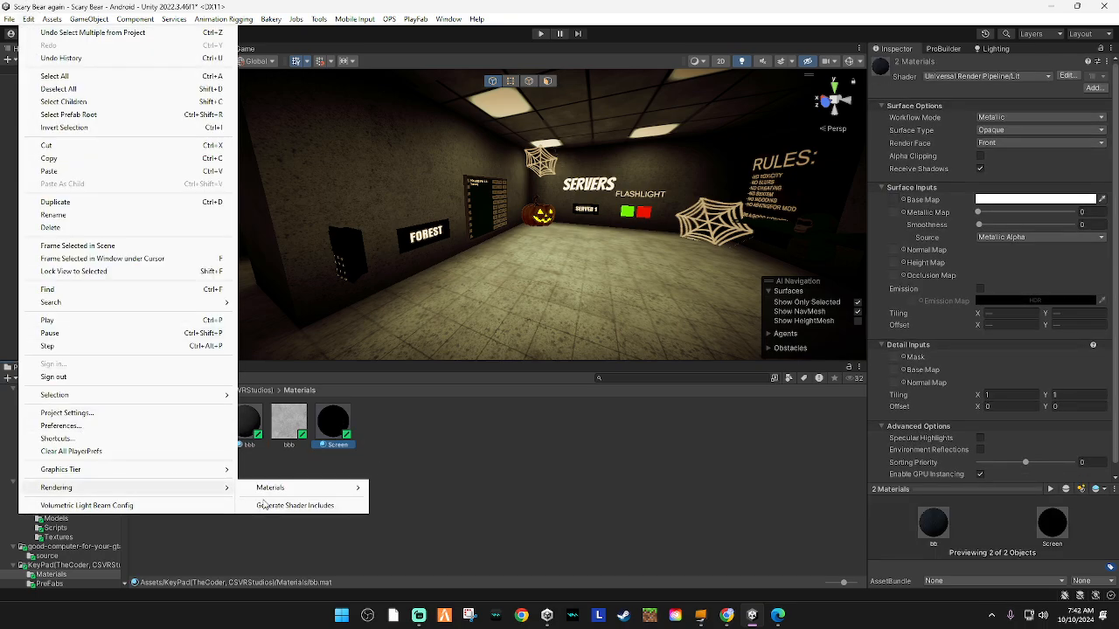
mouse_move(302, 488)
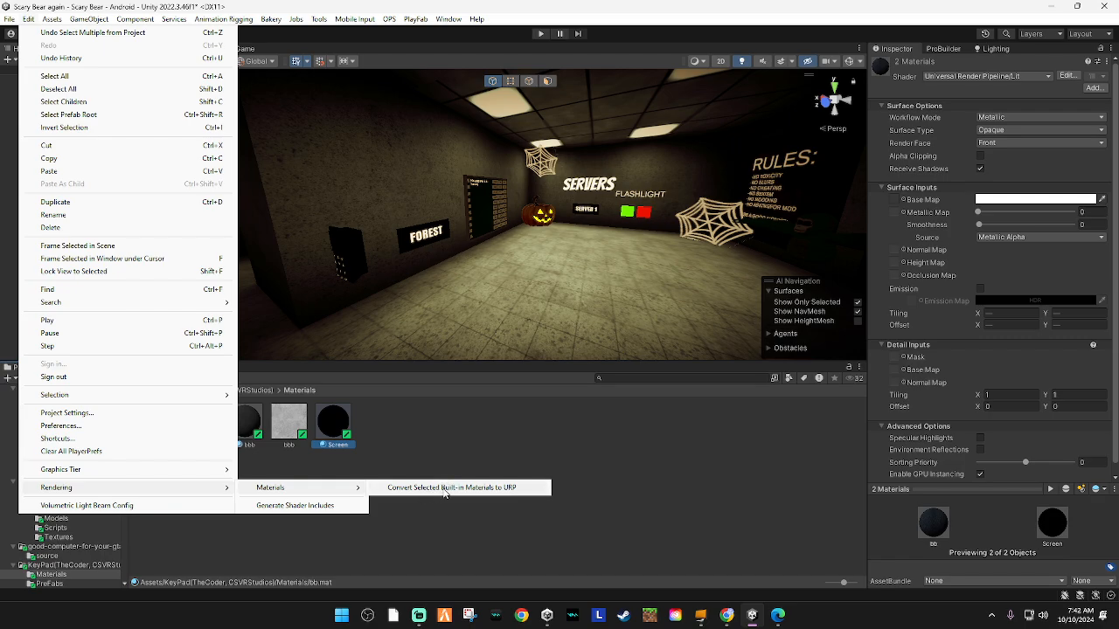
click(444, 489)
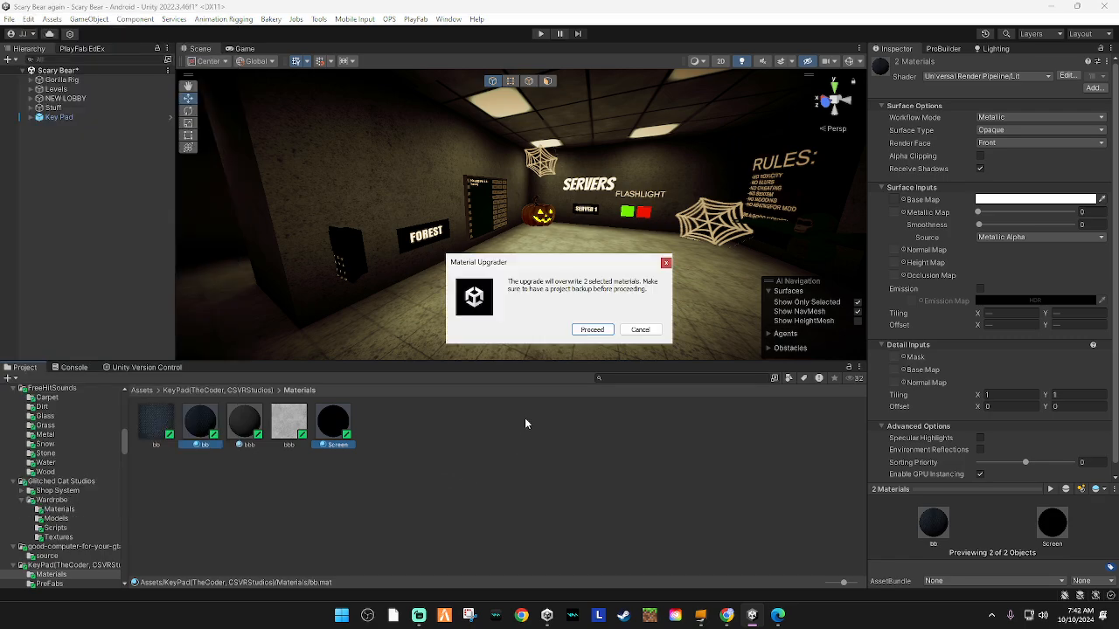
click(640, 330)
click(195, 391)
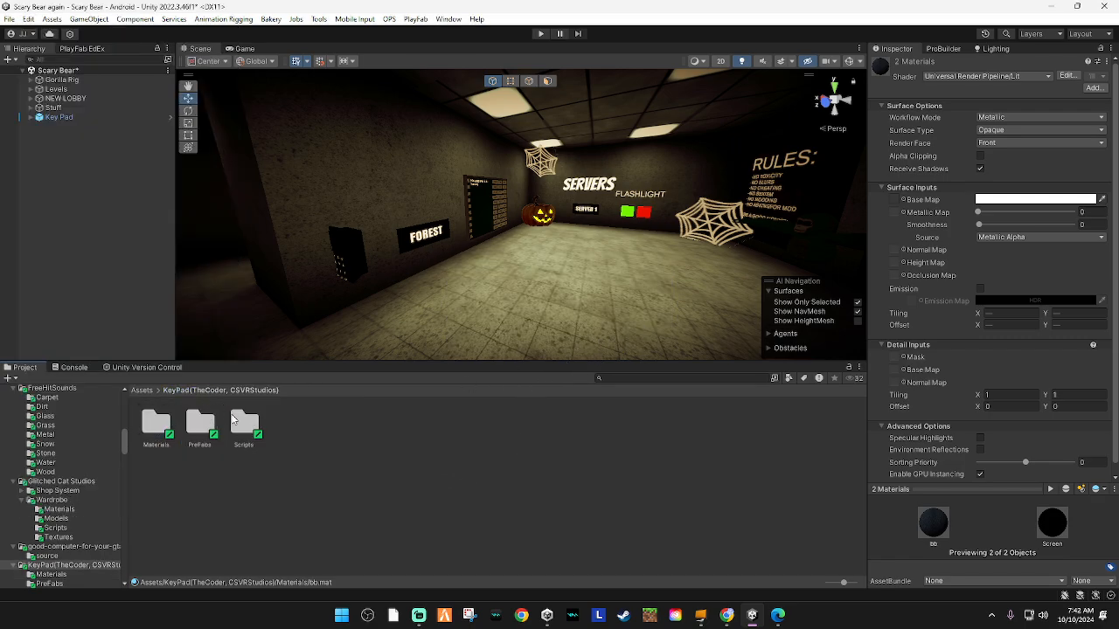
click(203, 425)
double_click(202, 425)
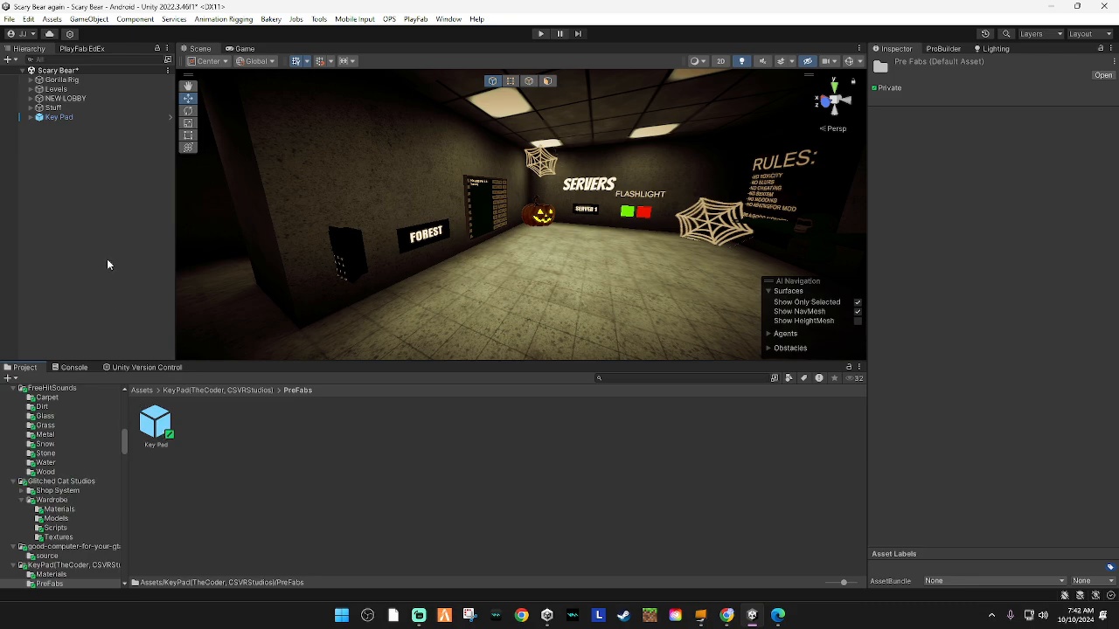
Rotate the Key Pad to -90 on Y and fit it against the wall at about X 59.67, Z -22.23
click(53, 118)
key(e)
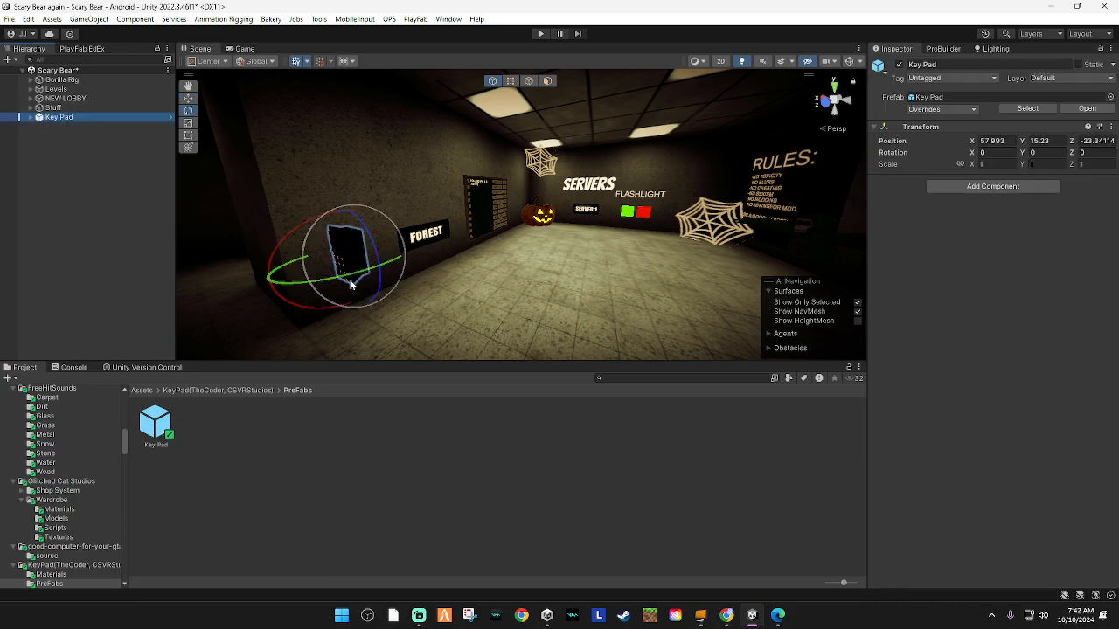
drag(356, 278, 562, 215)
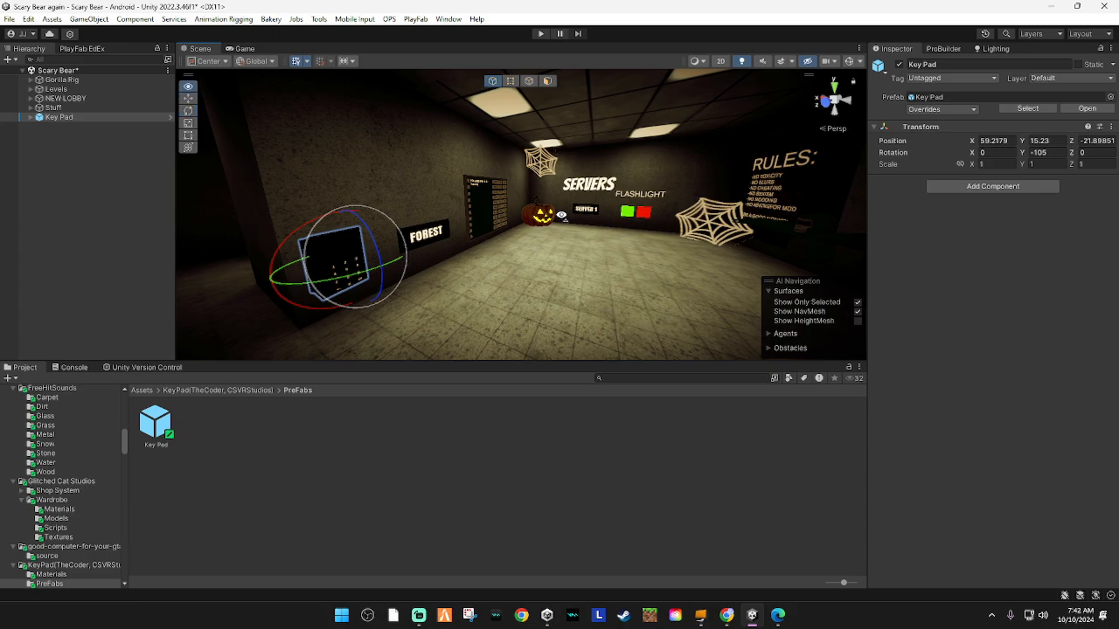
right_drag(561, 215, 534, 281)
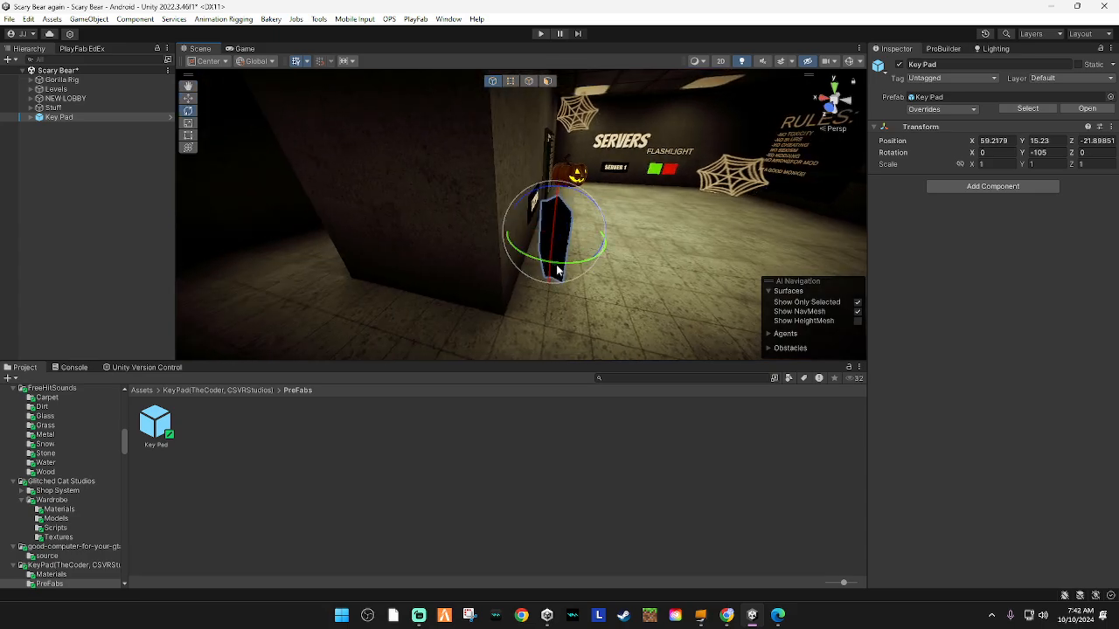
drag(539, 278, 492, 225)
key(w)
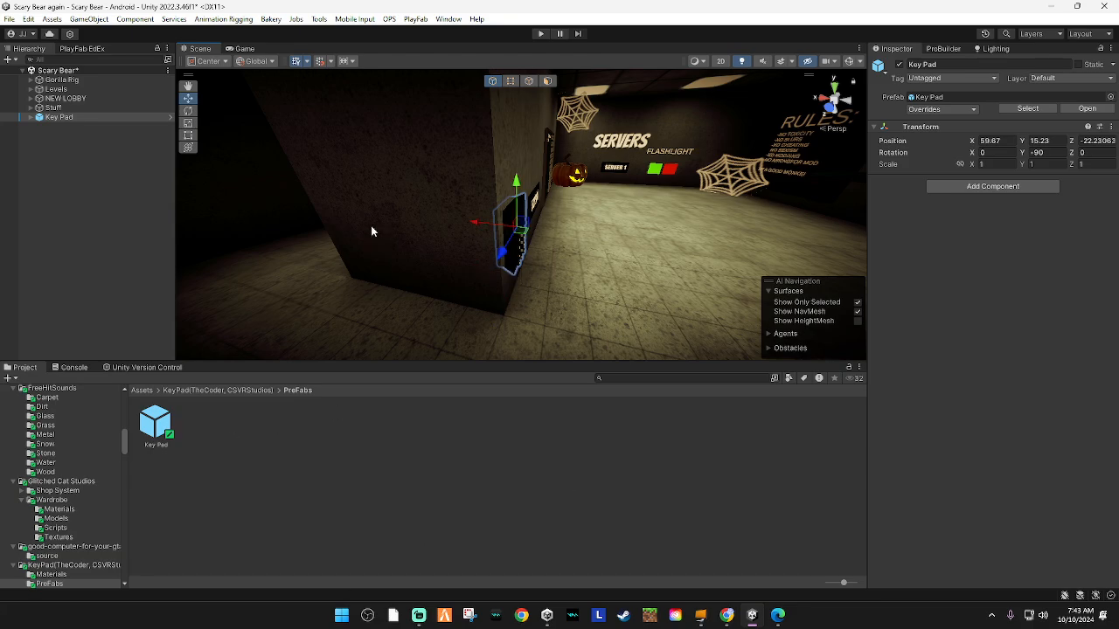
Collapse the Assets folder tree in the project browser
right_drag(499, 160, 429, 156)
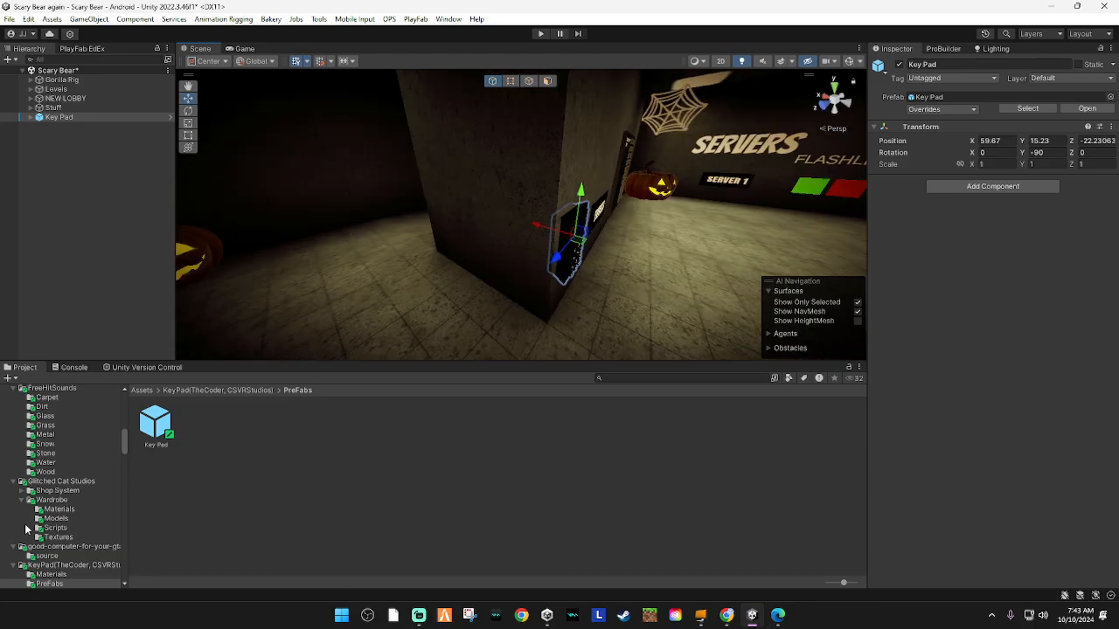
mouse_move(457, 313)
right_down()
mouse_move(449, 267)
mouse_move(456, 299)
right_up()
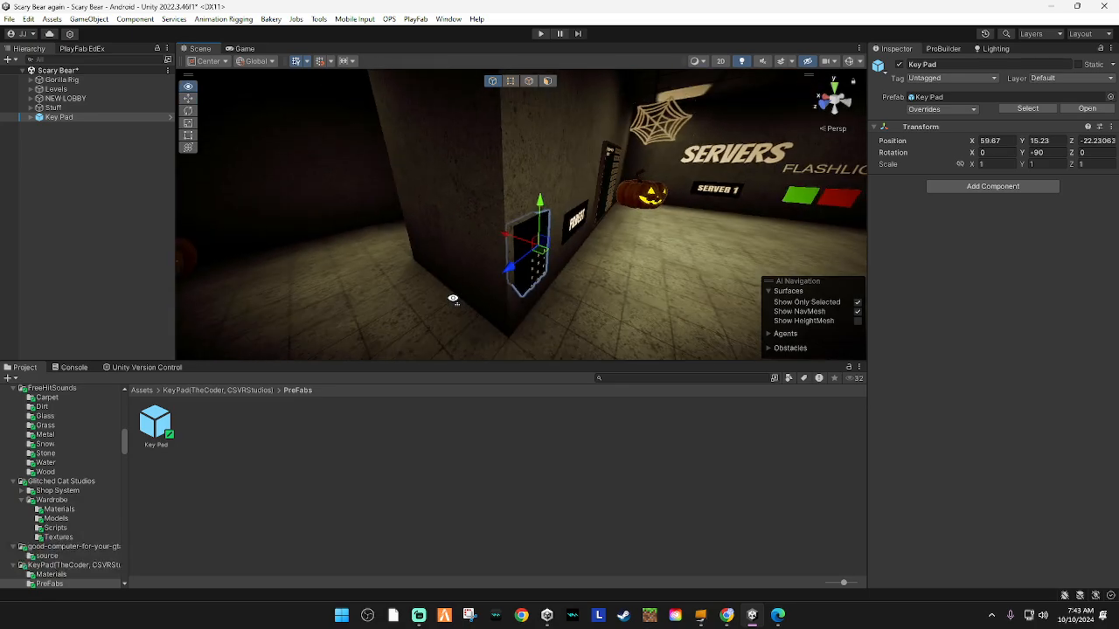
right_drag(751, 215, 797, 234)
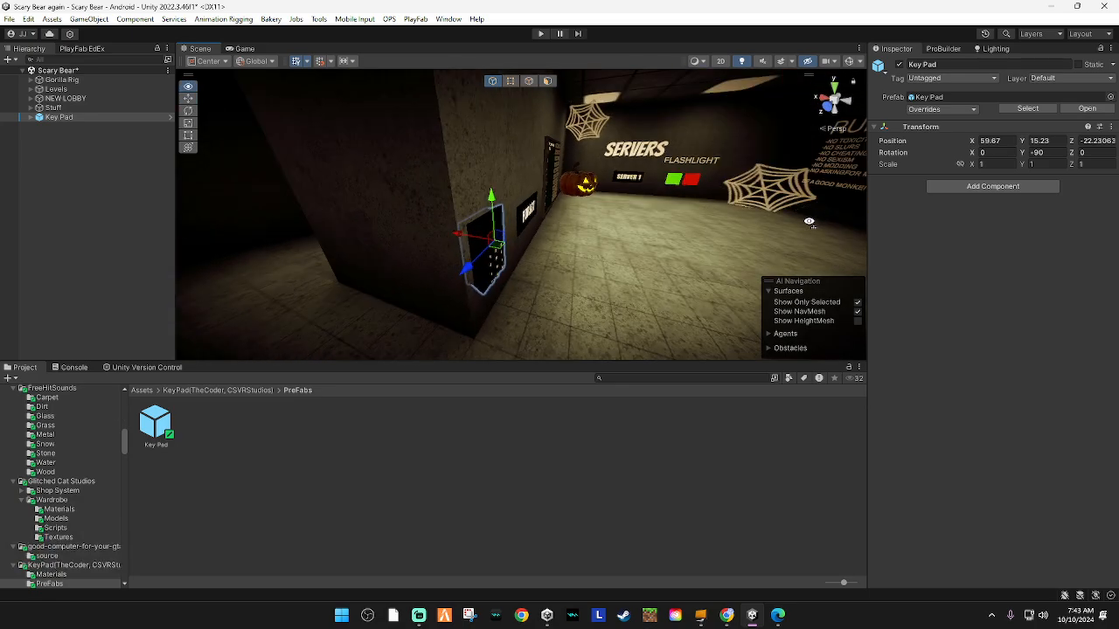
scroll(16, 507, down, 1)
scroll(15, 508, up, 10)
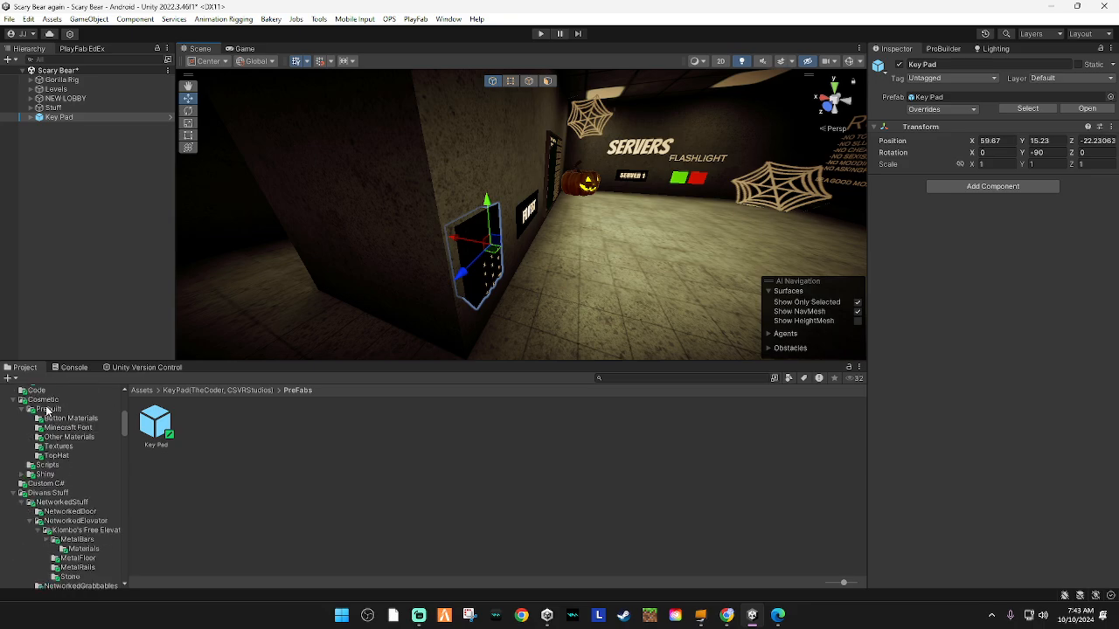
scroll(7, 421, up, 1)
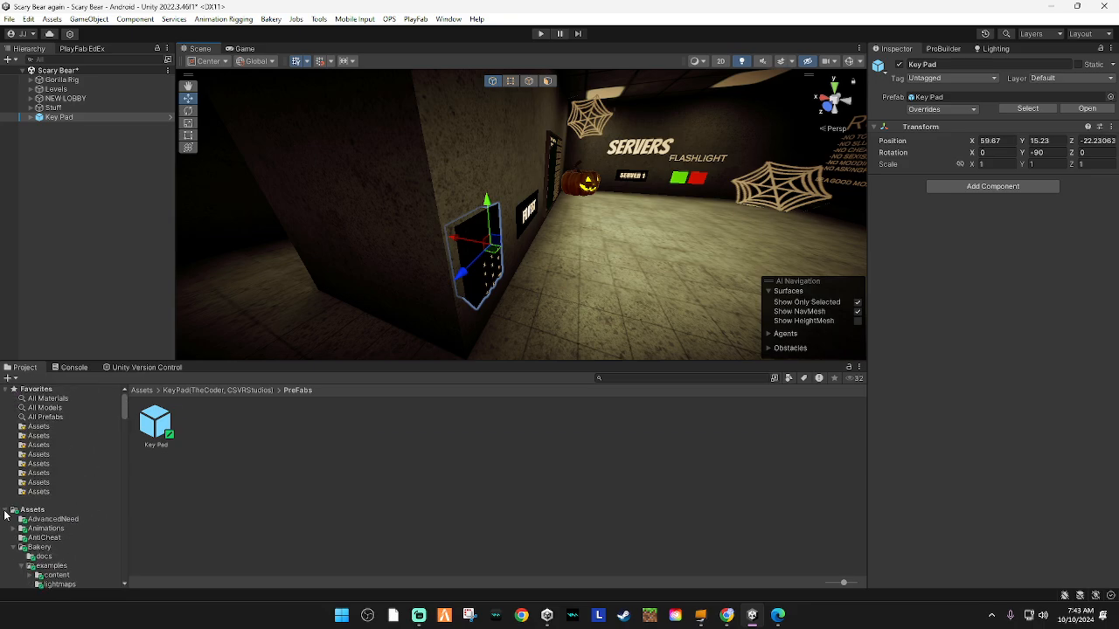
click(5, 510)
Add the Wrong object from the keypad's Build group to the Disable list of the Go key's Password Manager script
right_drag(342, 238, 229, 247)
click(31, 117)
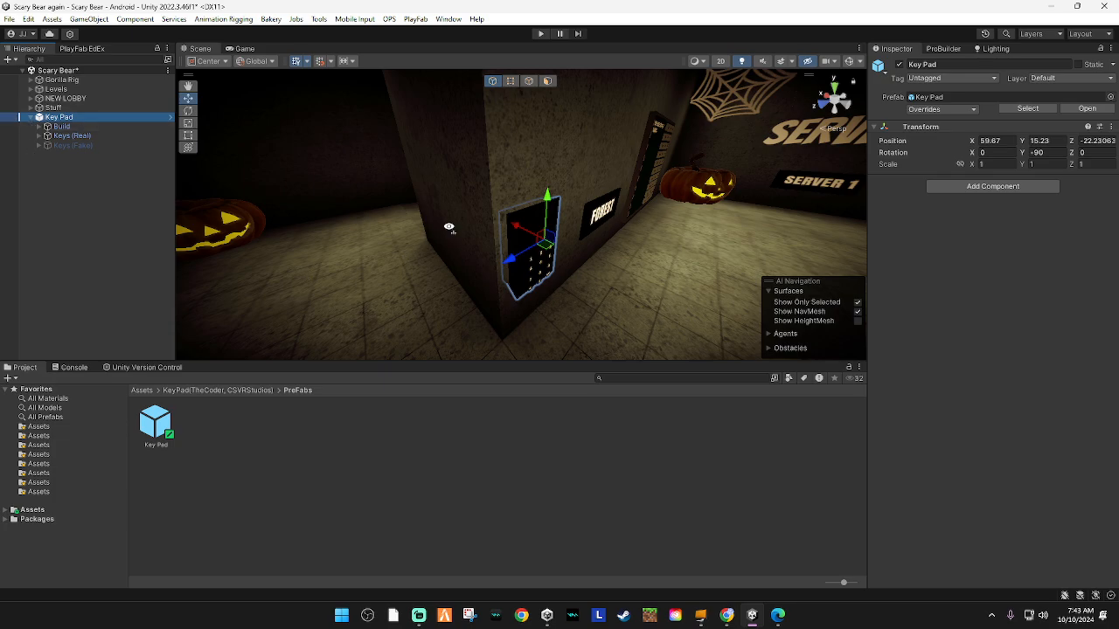
right_drag(450, 237, 444, 213)
key(w)
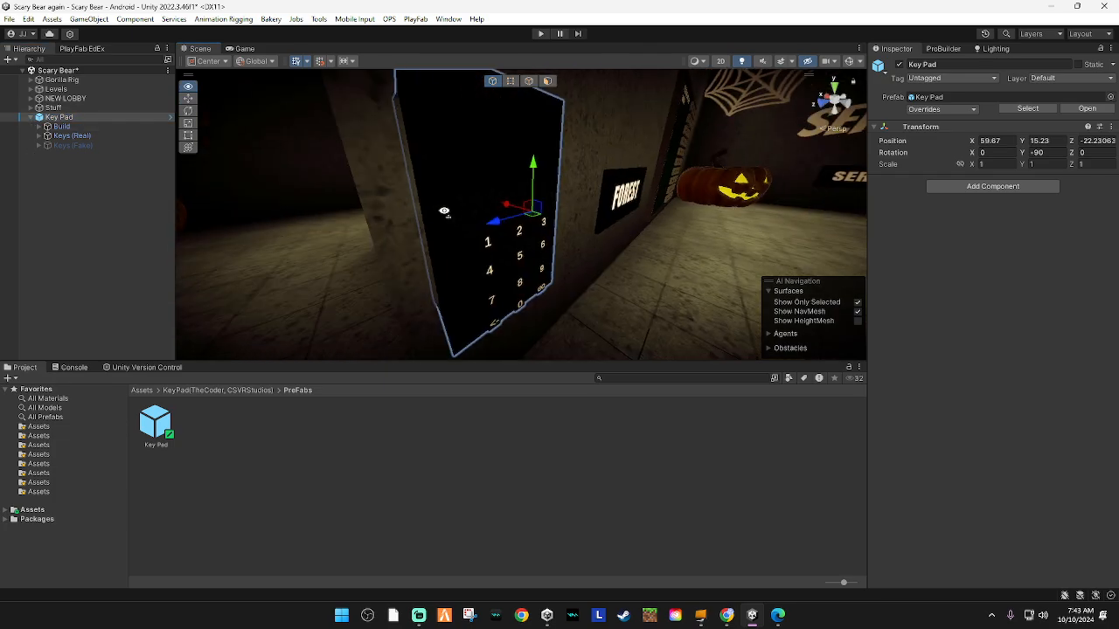
click(538, 292)
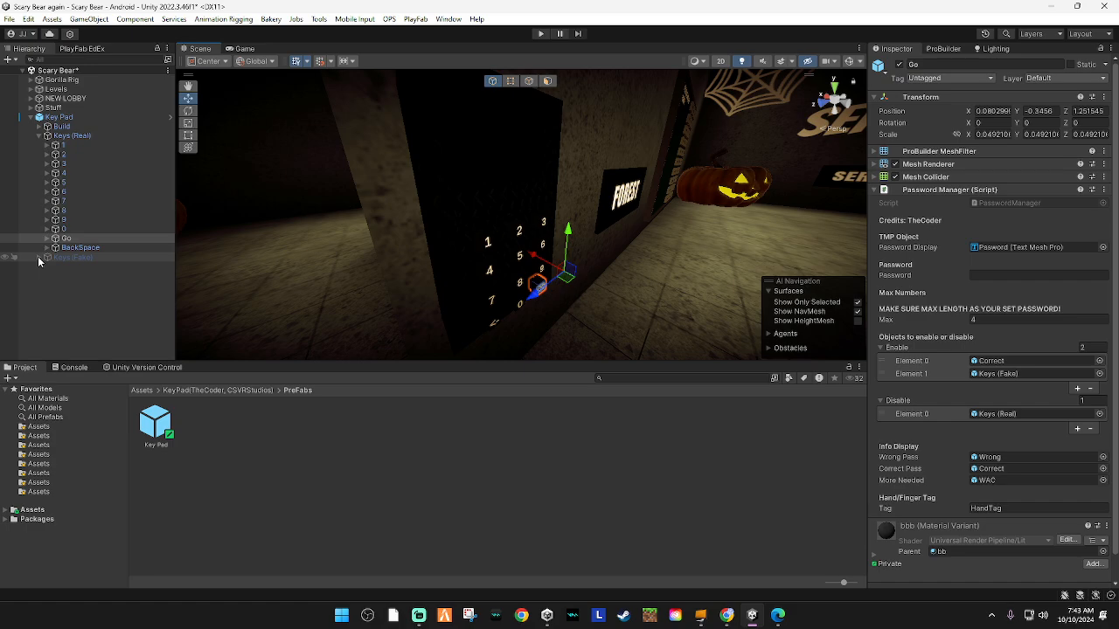
click(40, 126)
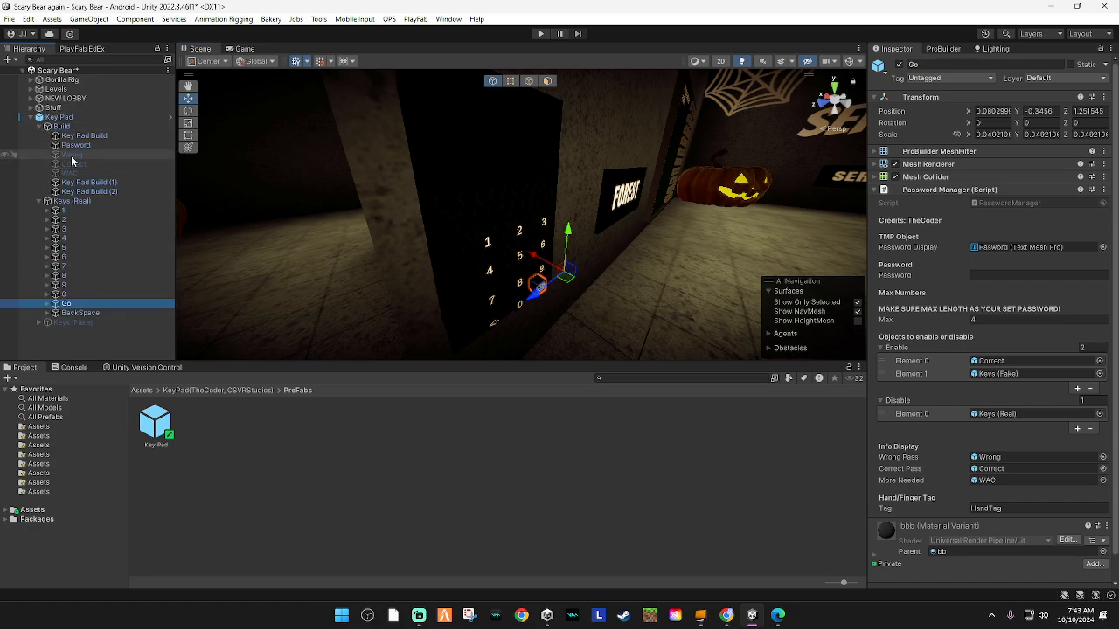
drag(72, 156, 910, 400)
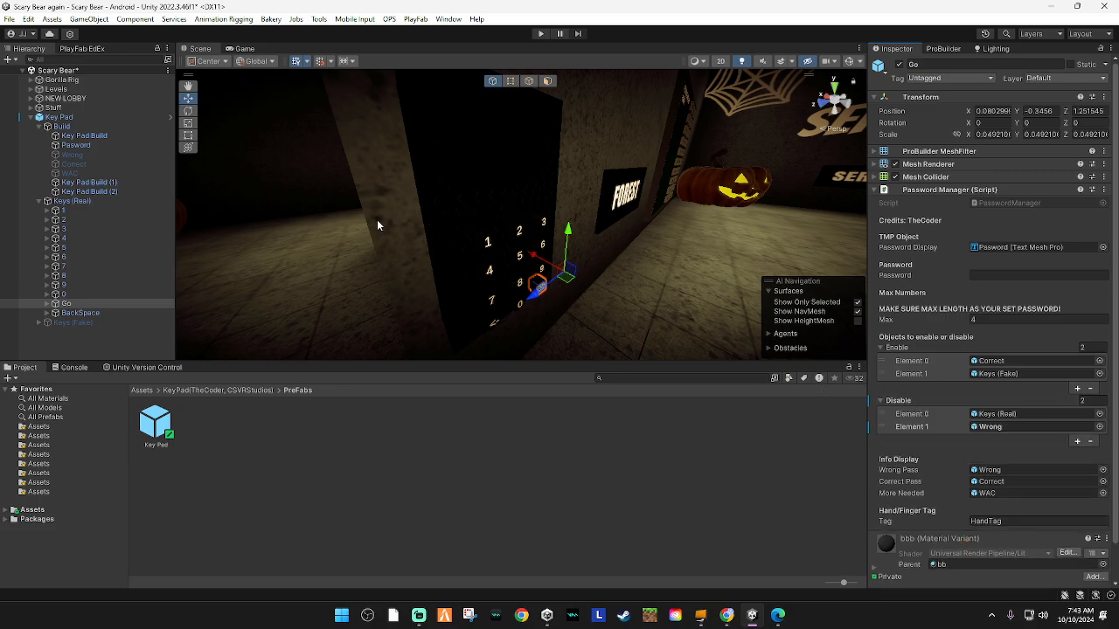
Enter a two-digit keypad password in the Go key's Password Manager and set Max to 2
click(1018, 275)
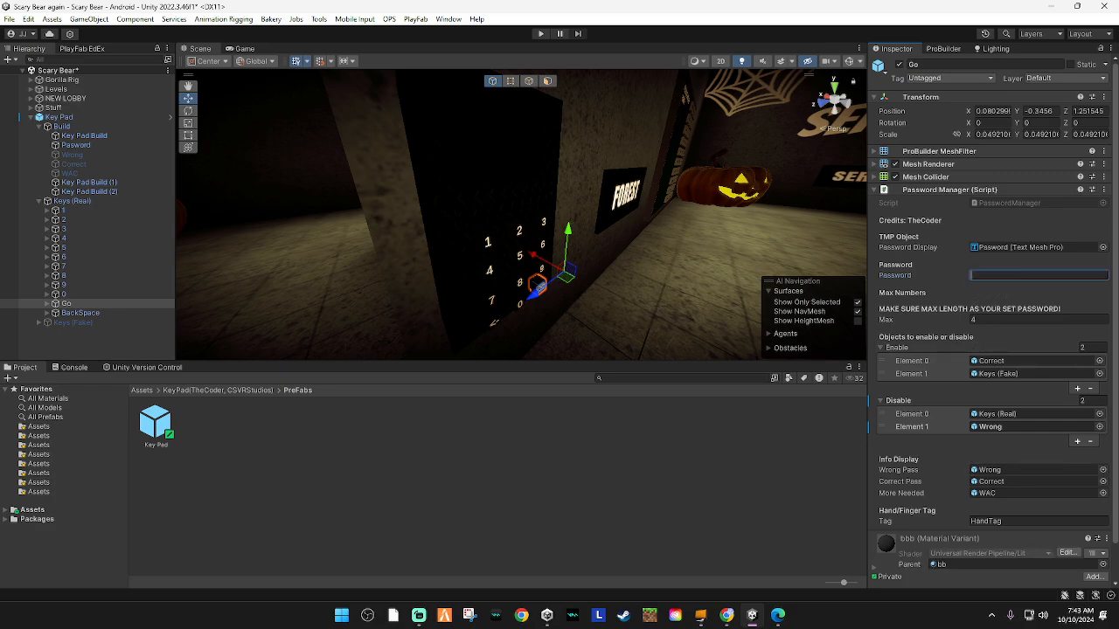
text(1234)
click(984, 316)
text(2)
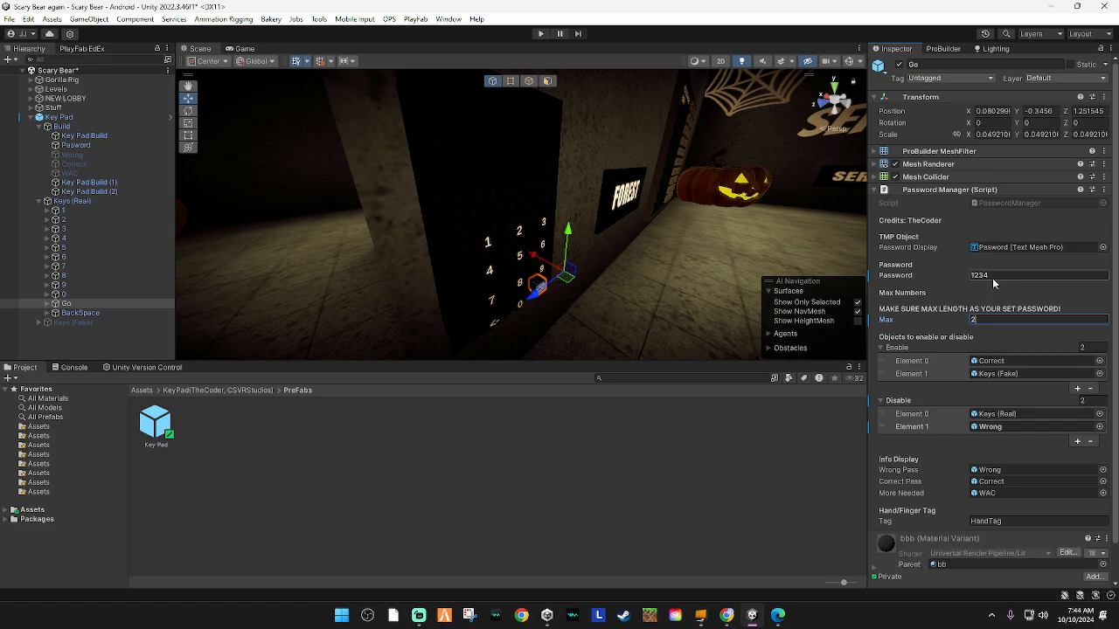
click(992, 277)
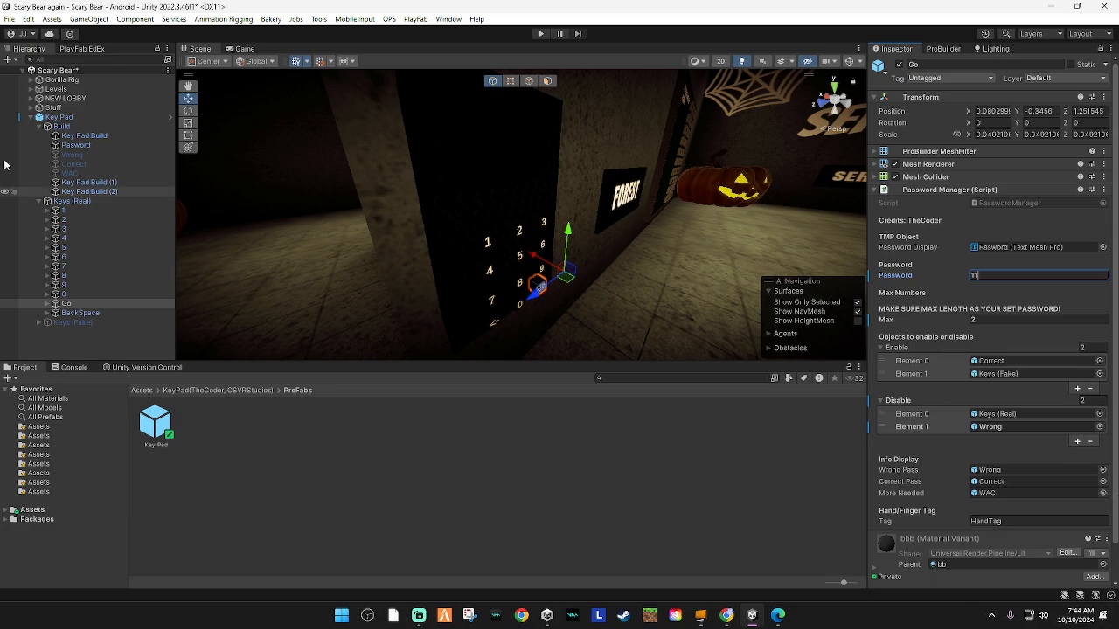
Select the LeftHand Controller and RightHand Controller under GorillaPlayer together to examine their tag and collider settings
click(32, 81)
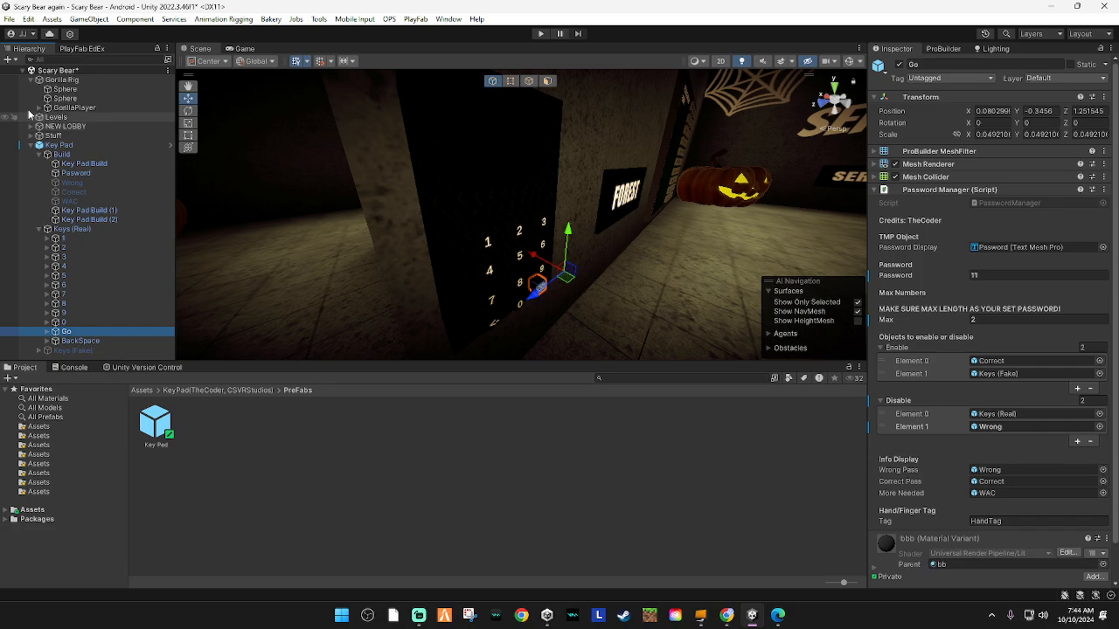
click(38, 108)
click(88, 126)
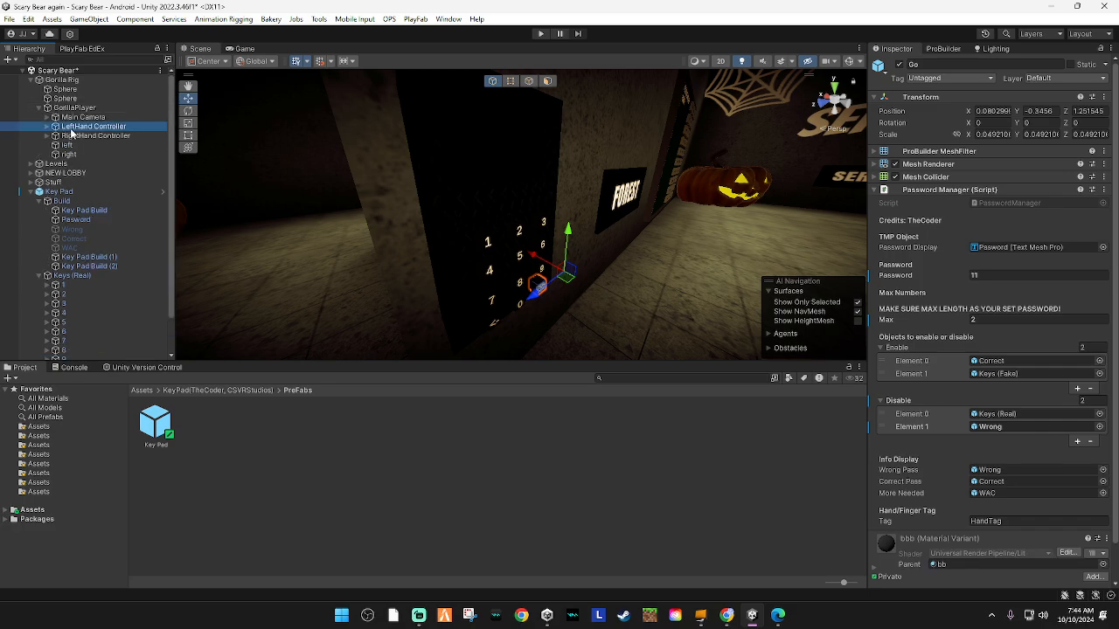
ctrl+click(86, 135)
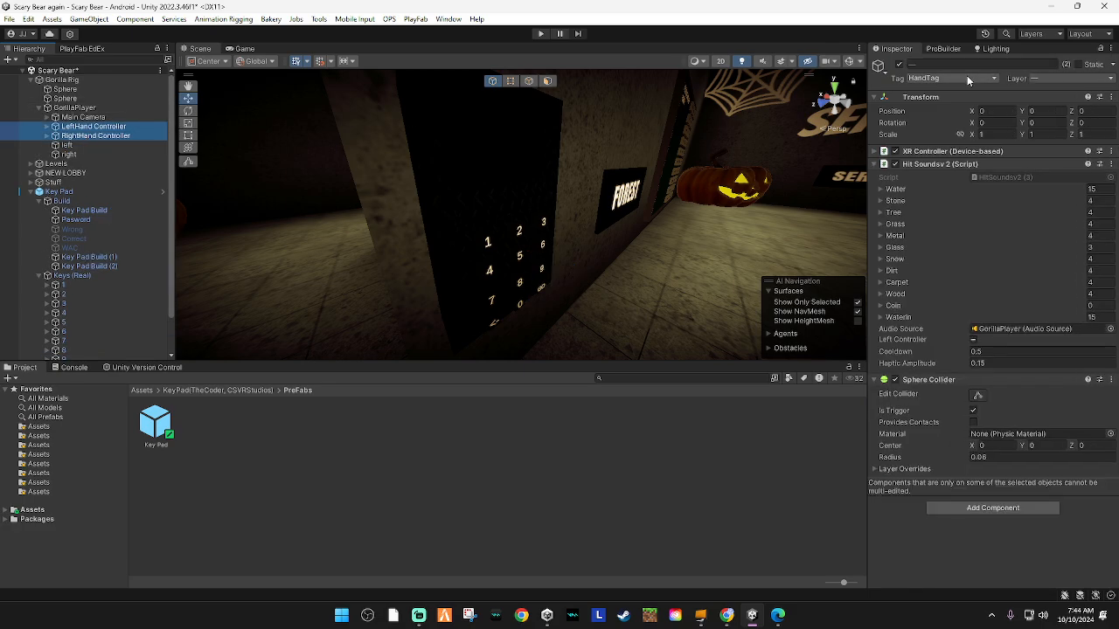
Collapse the Keys (Real) group and the Key Pad object in the scene hierarchy and clear the selection
click(78, 275)
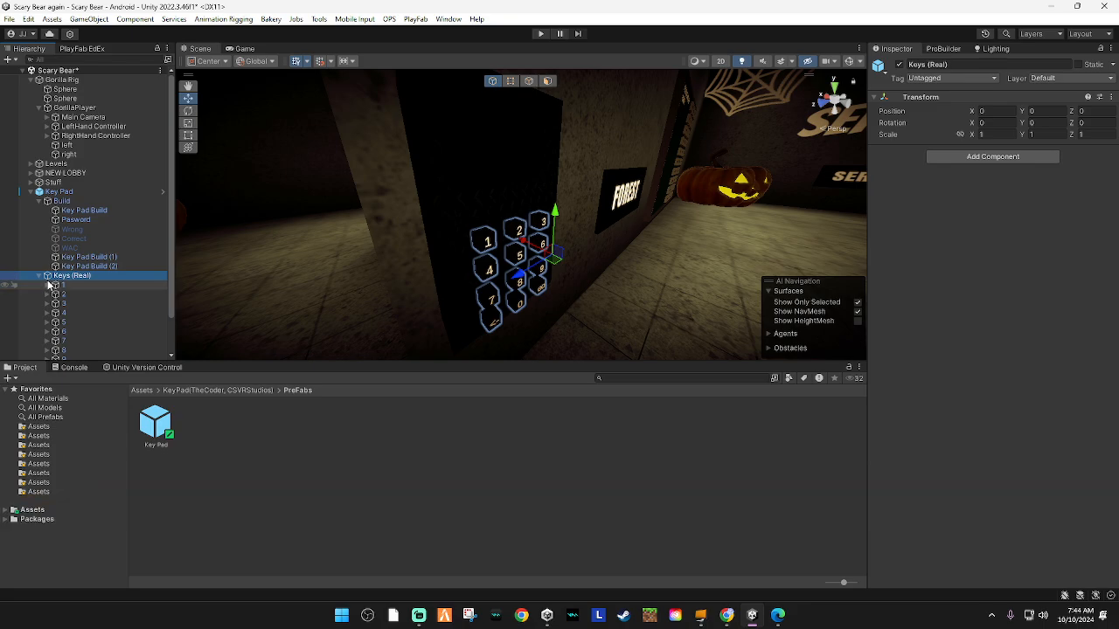
click(41, 276)
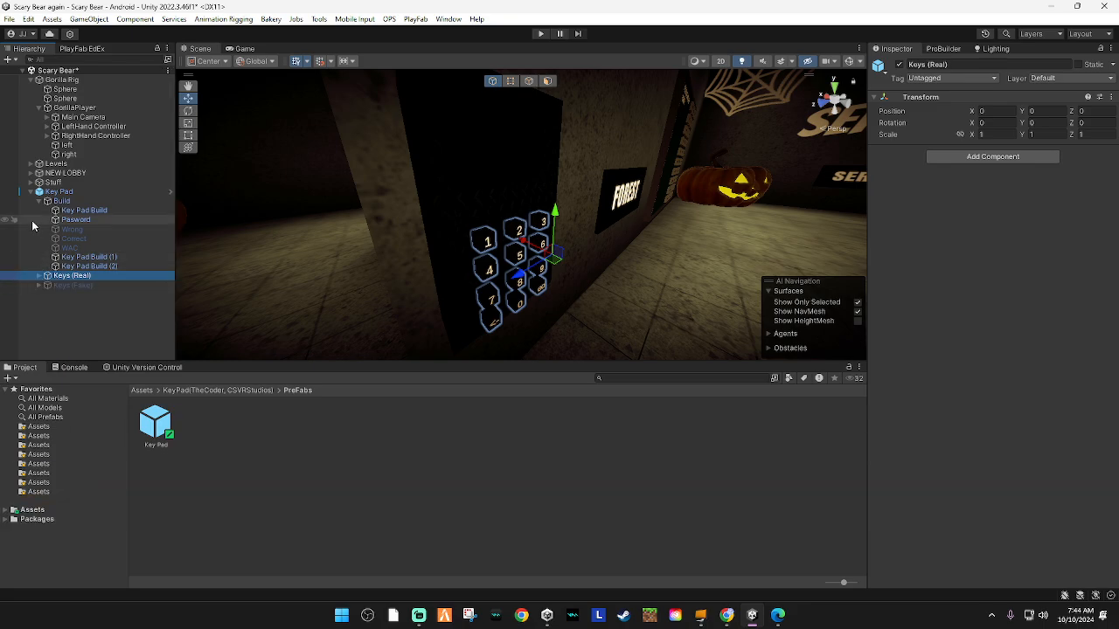
click(32, 191)
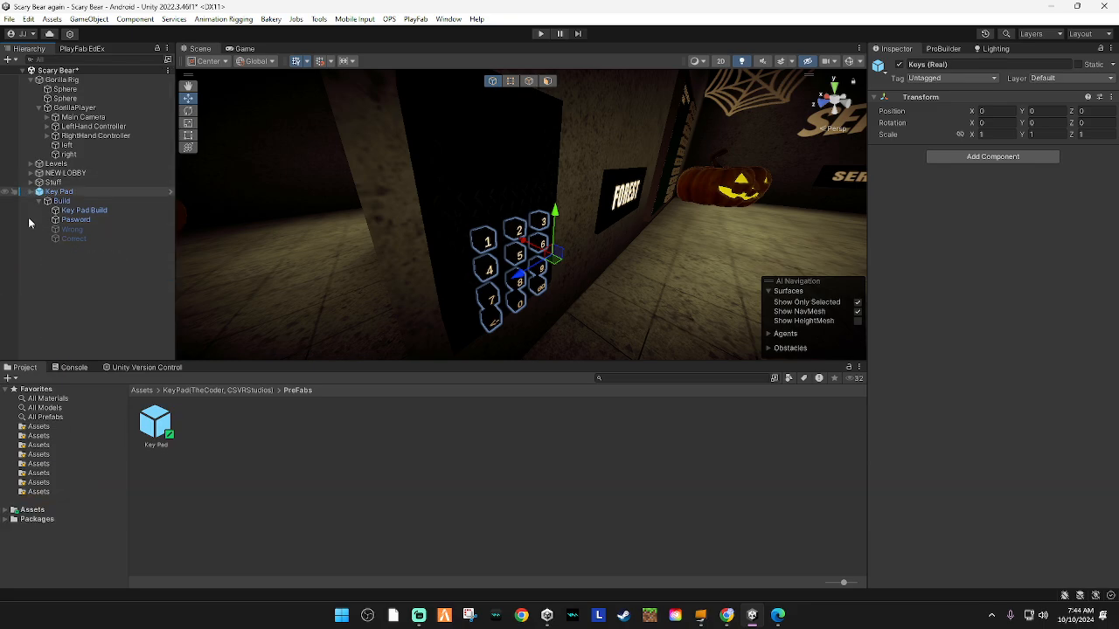
click(168, 198)
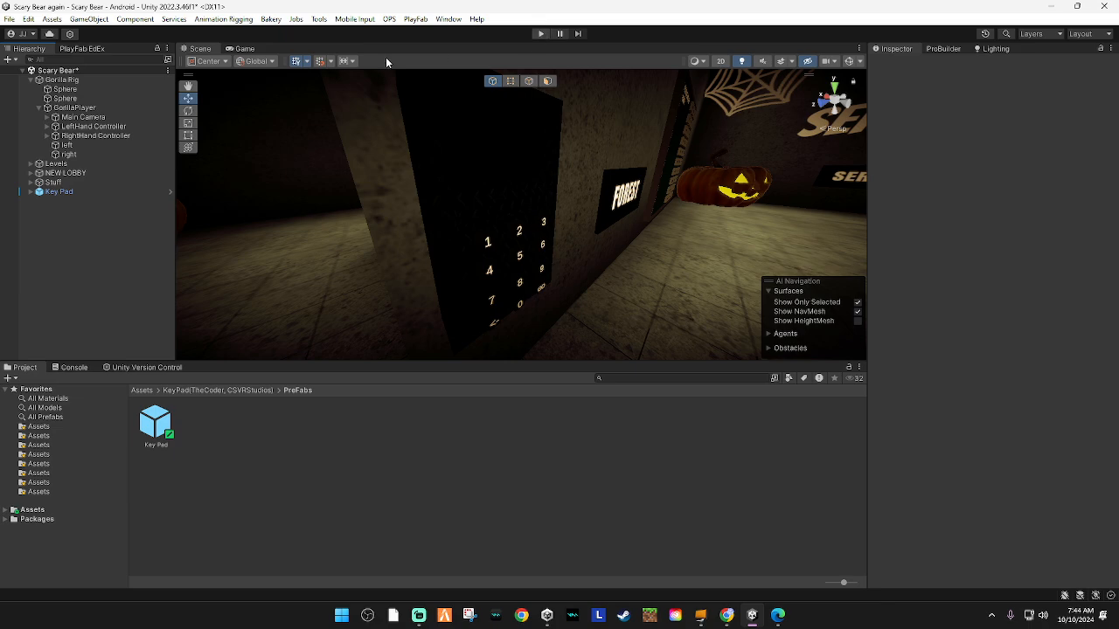
Move the Gorilla Rig beside the keypad, to about X 57.68, Z -22.61
click(56, 81)
right_drag(615, 228, 725, 220)
key(s)
drag(690, 229, 514, 317)
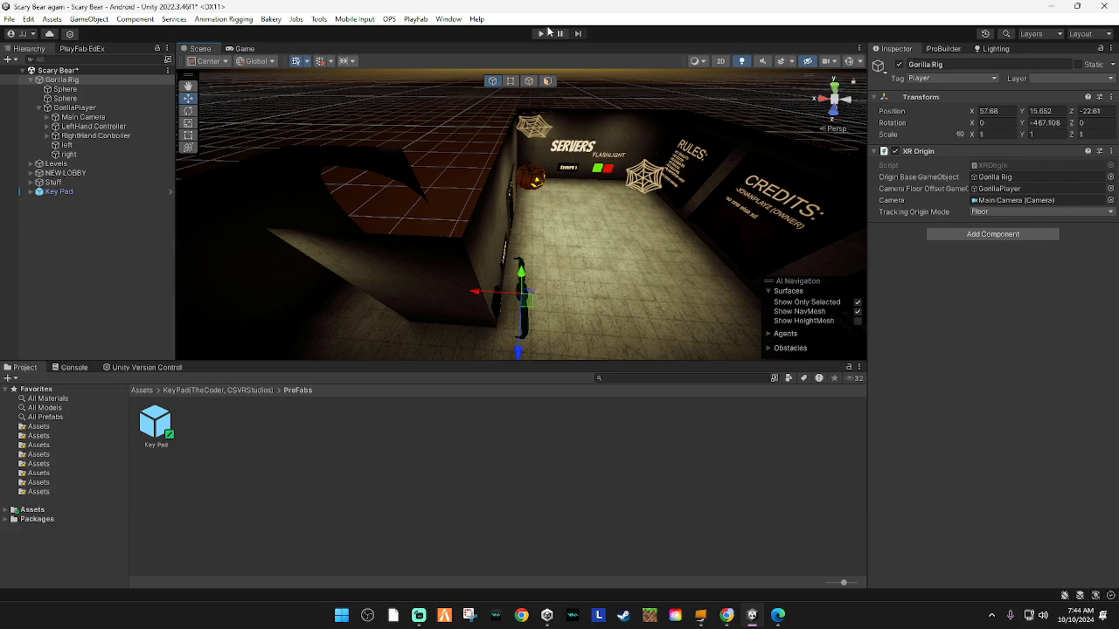
Start play mode and raise the LeftHand Controller toward the keypad in the Scene view
click(531, 33)
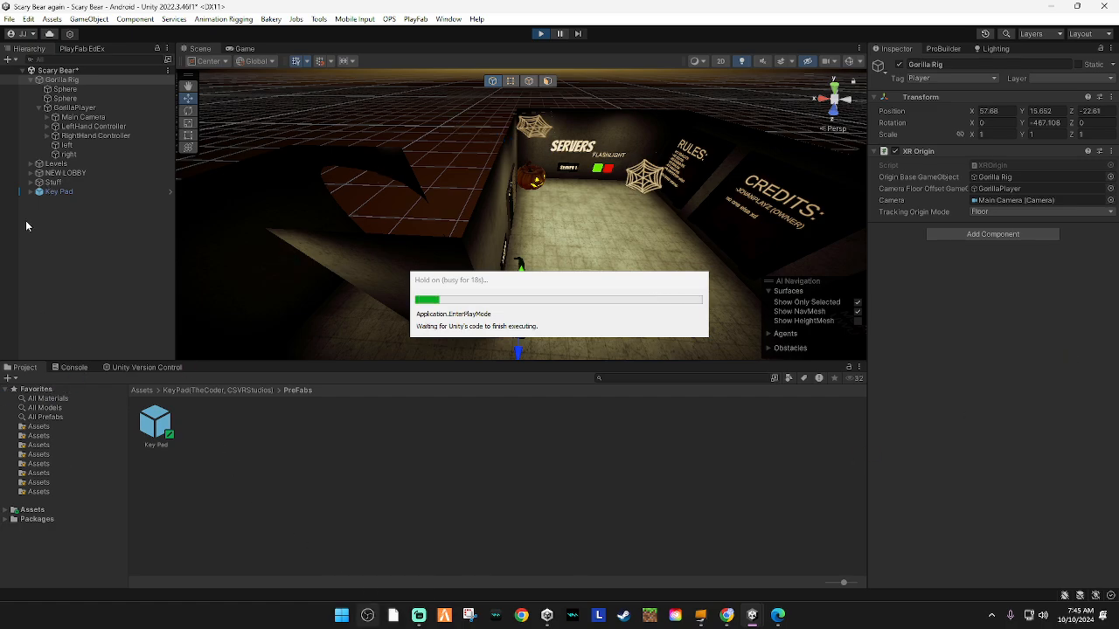
click(198, 50)
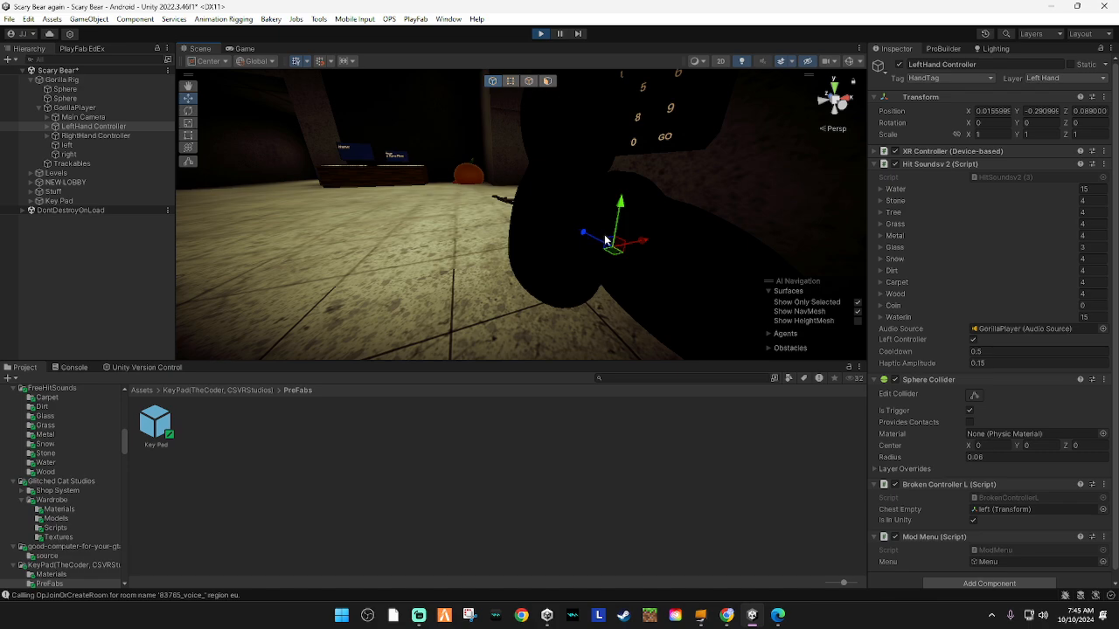
drag(616, 245, 567, 35)
right_drag(567, 165, 518, 179)
drag(557, 149, 559, 137)
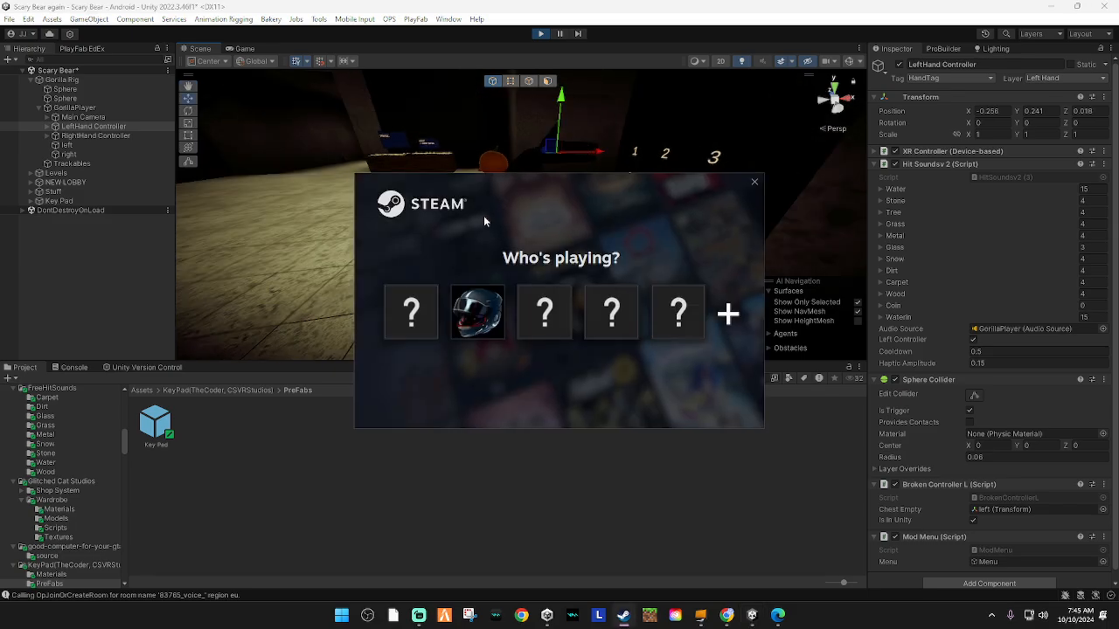
Choose an account in the Steam profile prompt and return to Unity
click(411, 312)
click(405, 432)
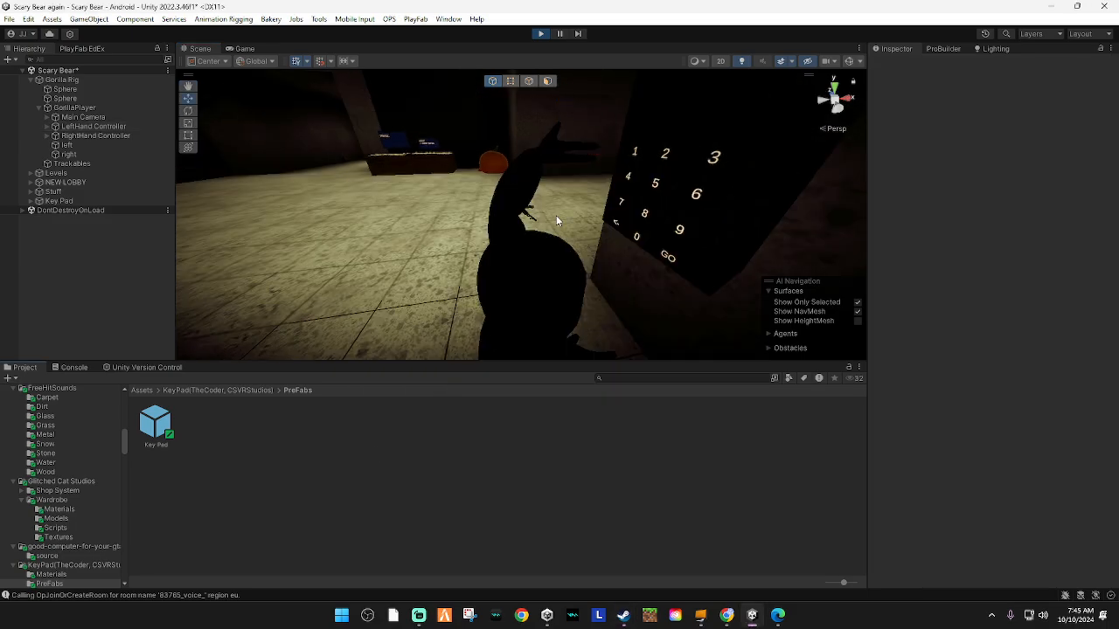
click(566, 155)
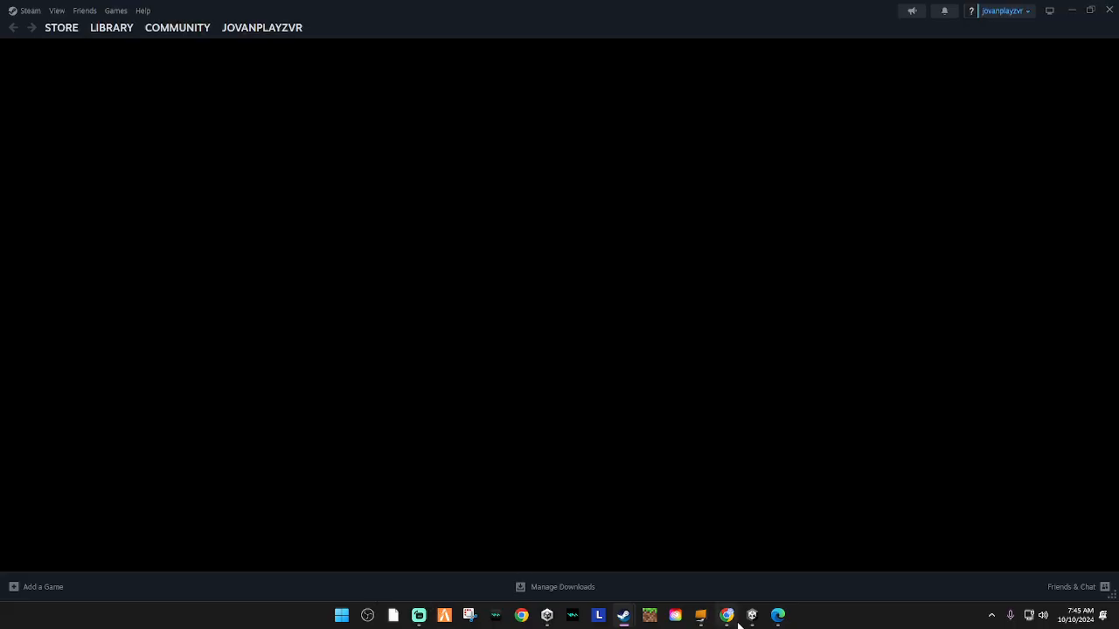
click(752, 616)
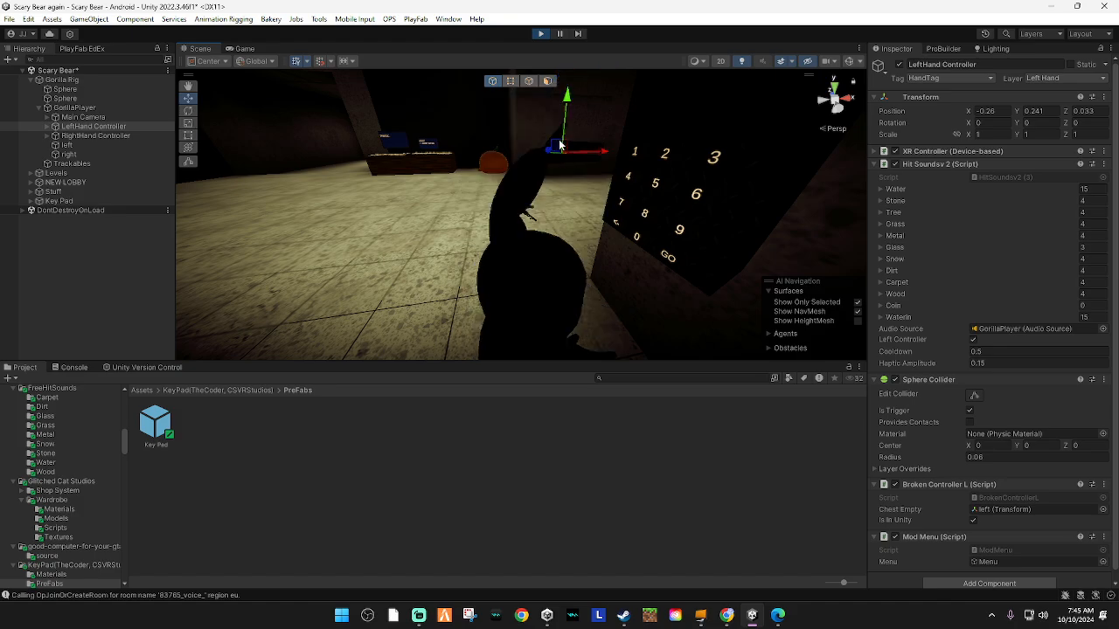
Test the keypad by moving the LeftHand Controller onto its keys to enter the keypad password and submit it, and end play mode
drag(557, 142, 624, 144)
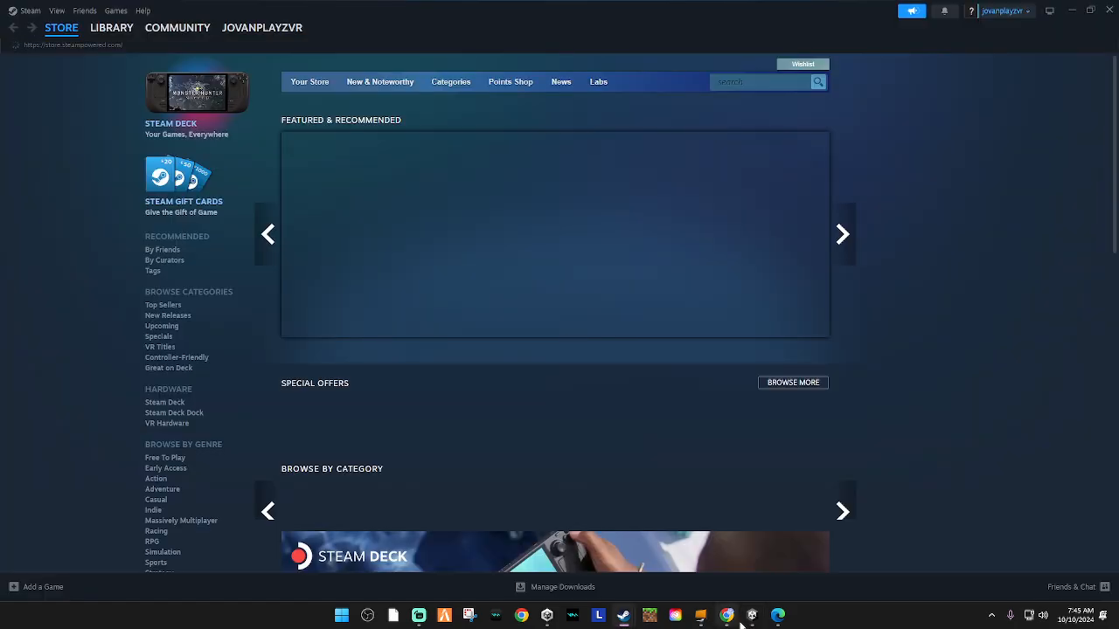
click(751, 615)
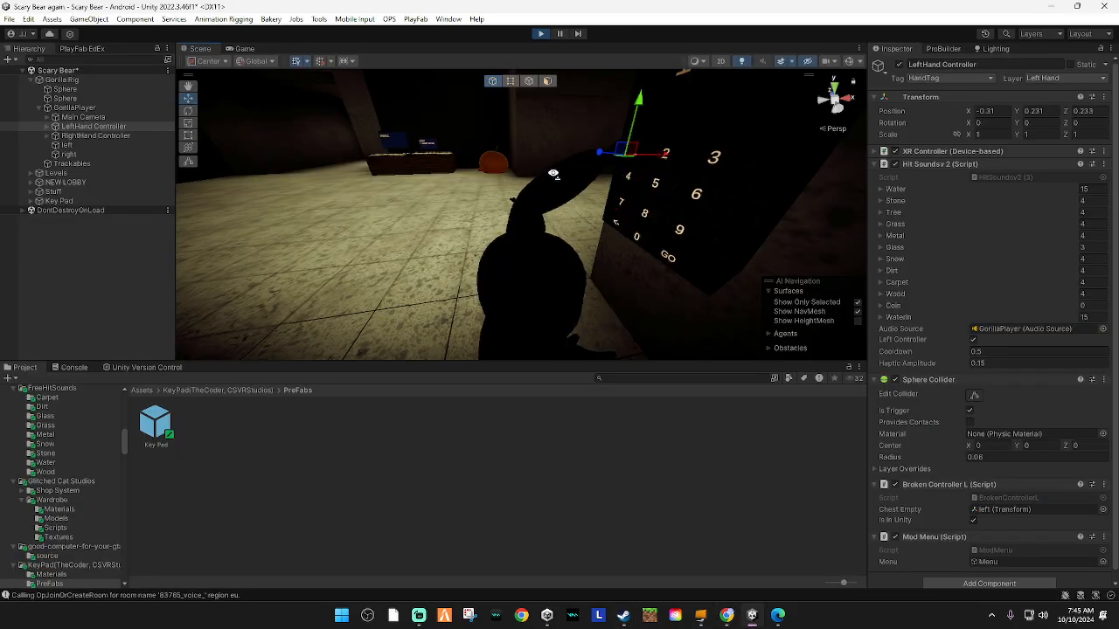
alt+drag(552, 175, 409, 240)
alt+drag(314, 236, 454, 63)
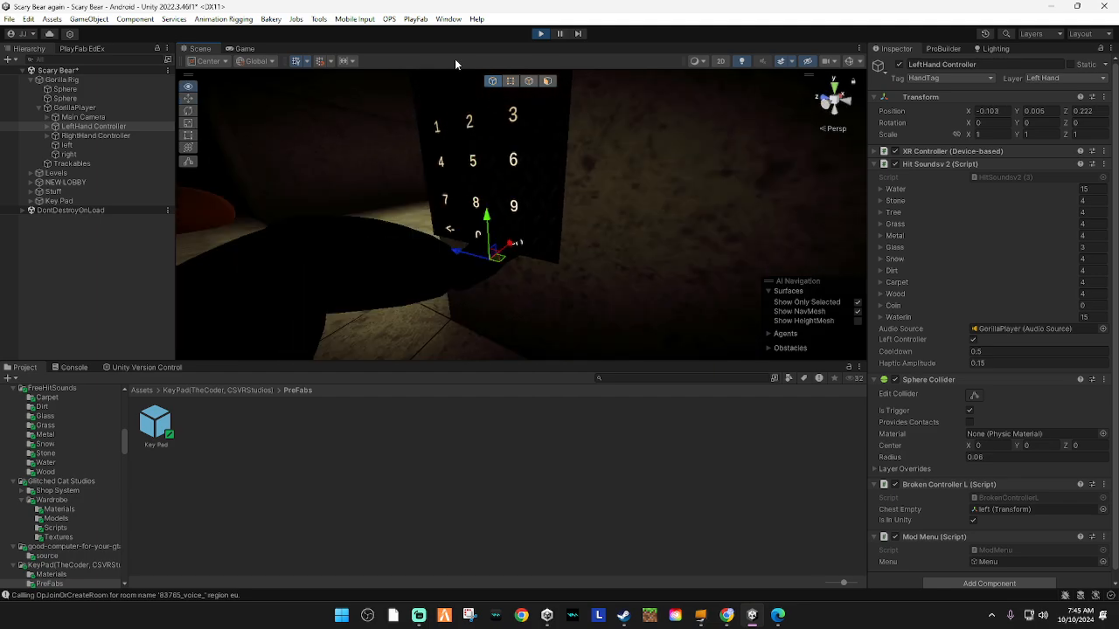
scroll(397, 90, down, 6)
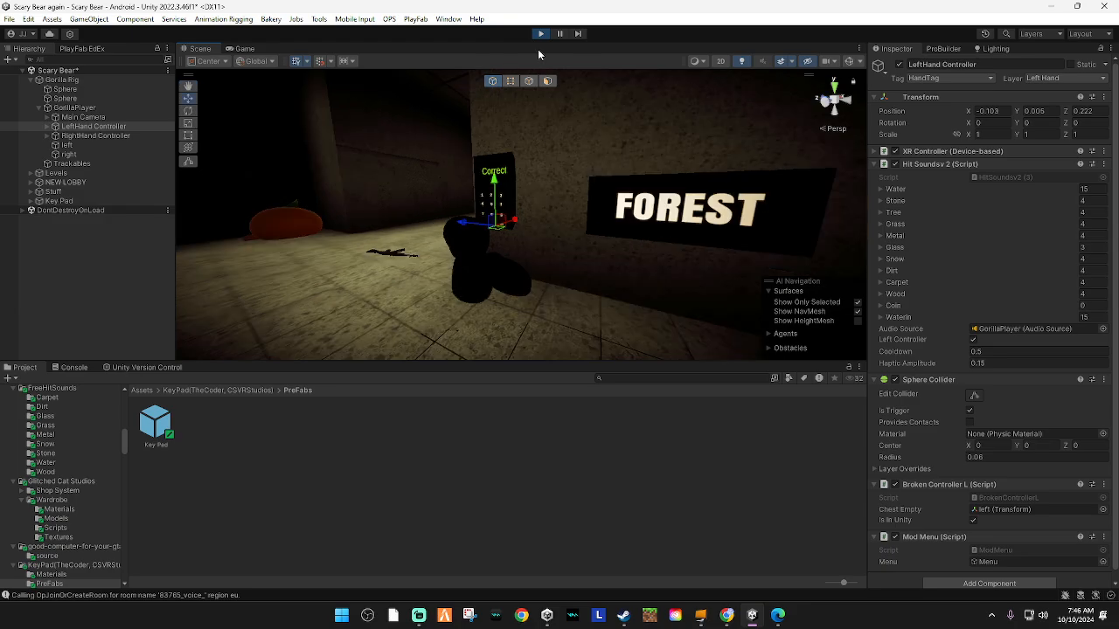
click(546, 37)
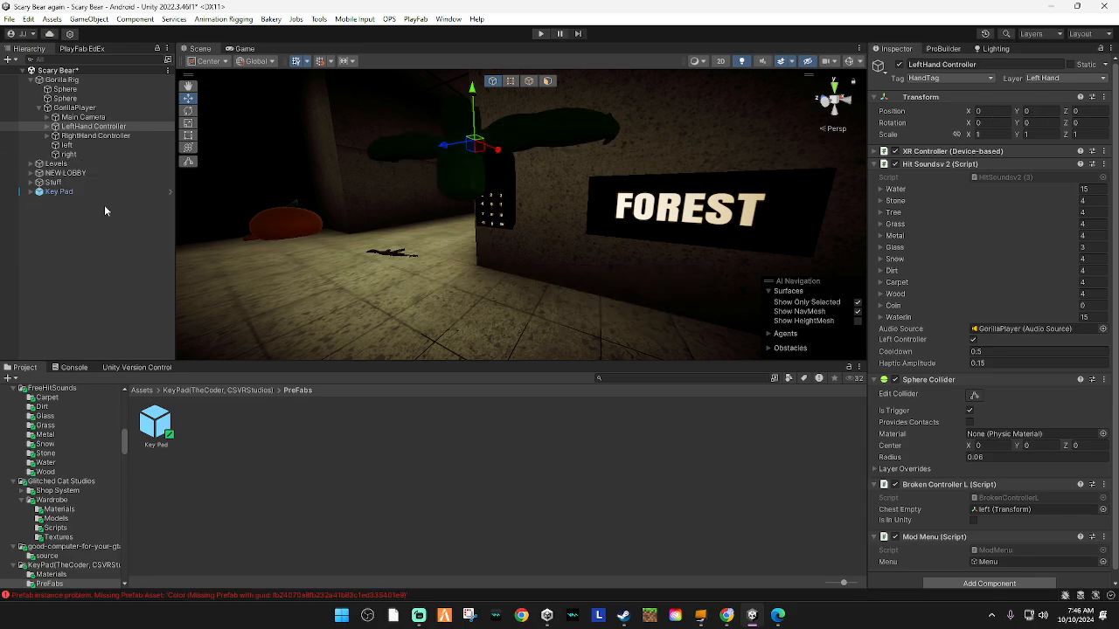
Clear the Console messages and return to the project's PreFabs folder
click(36, 191)
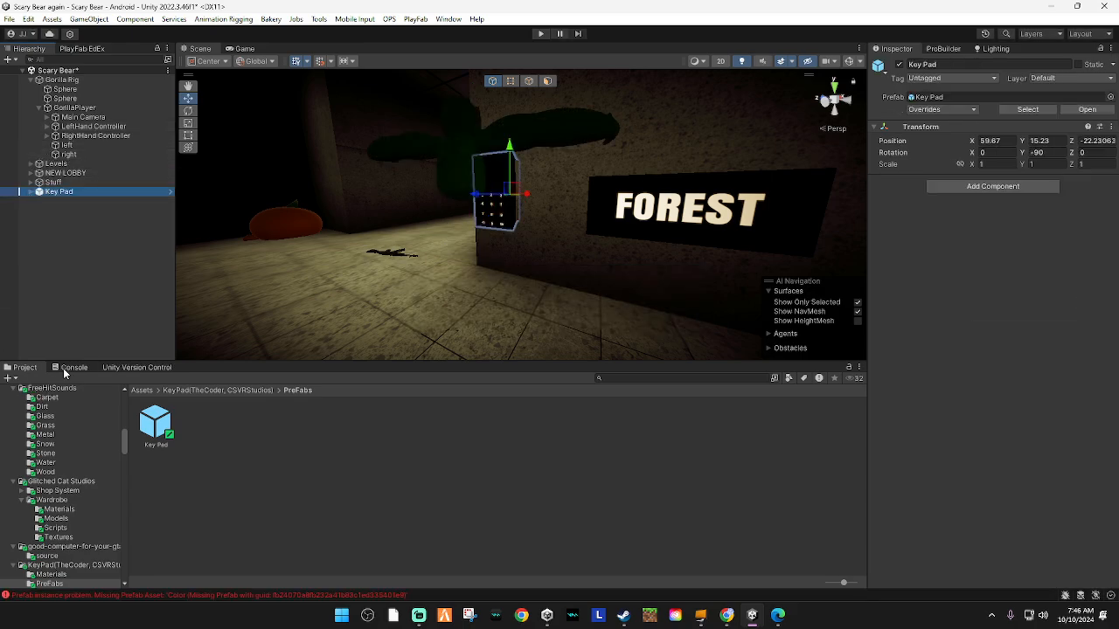
click(67, 367)
click(16, 378)
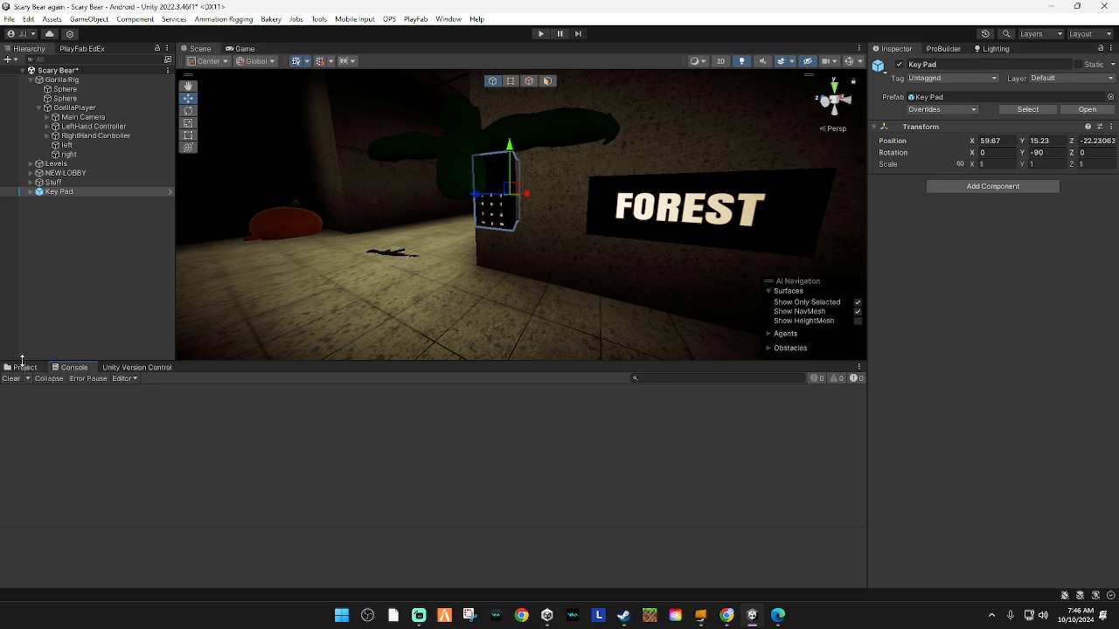
click(22, 368)
Add the NEW LOBBY object to the Disable list of the Go key's Password Manager script
right_click(349, 219)
key(w)
right_drag(418, 252, 497, 203)
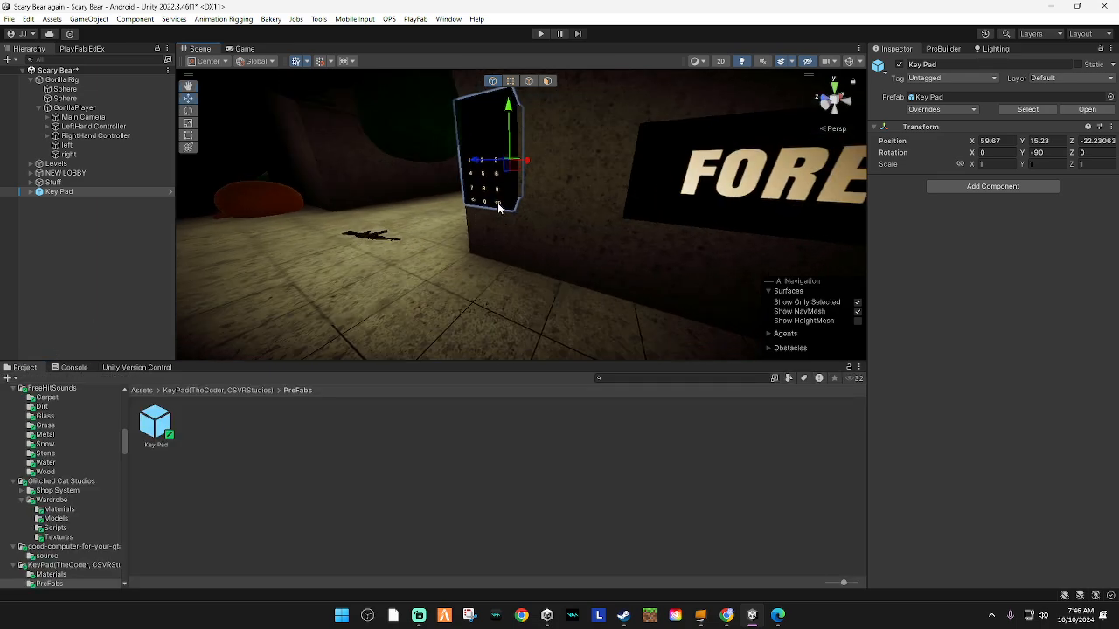
click(498, 203)
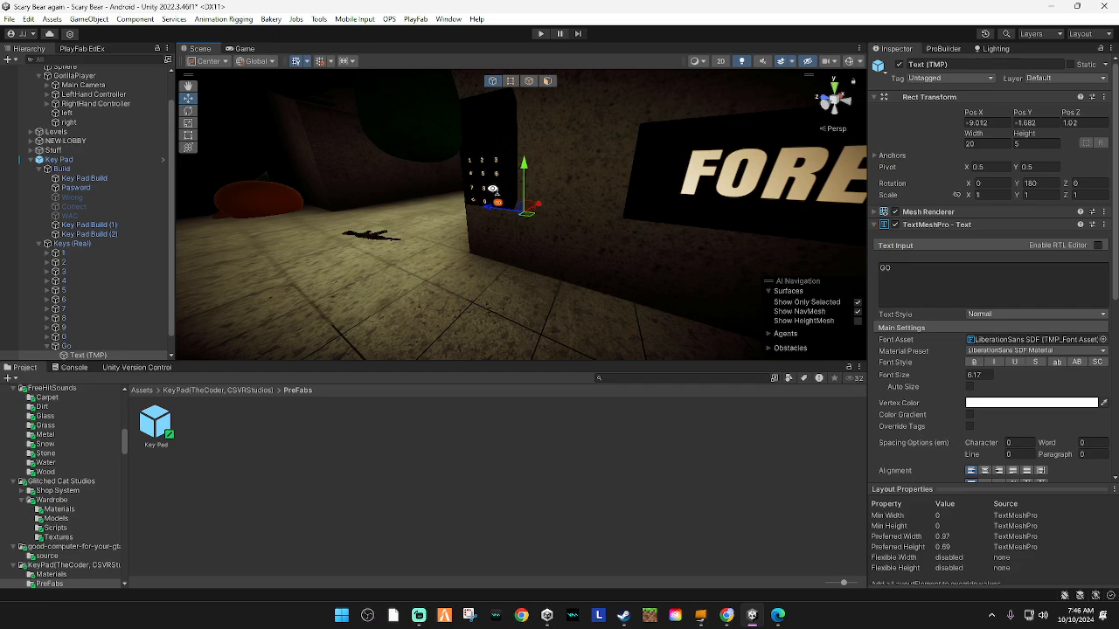
key(w)
right_drag(493, 188, 468, 202)
click(96, 337)
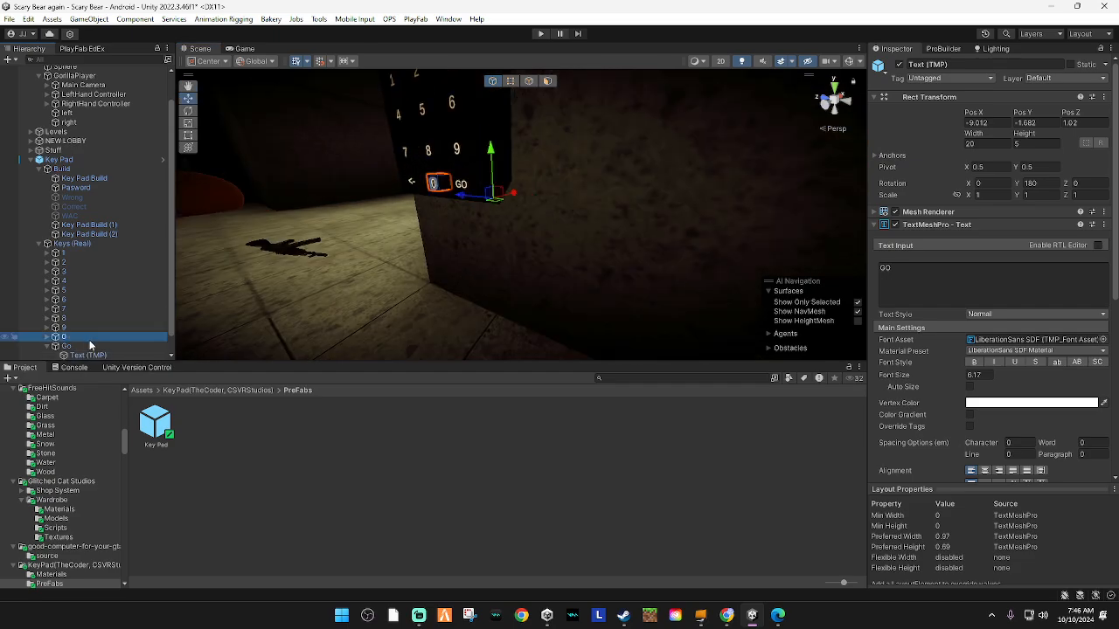
click(81, 348)
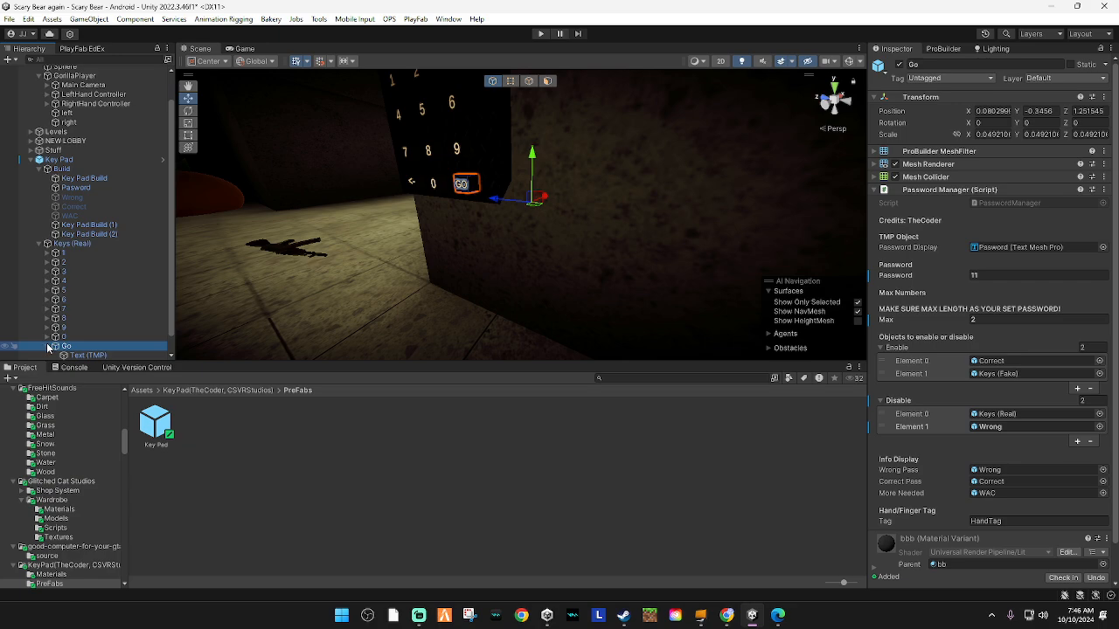
click(48, 346)
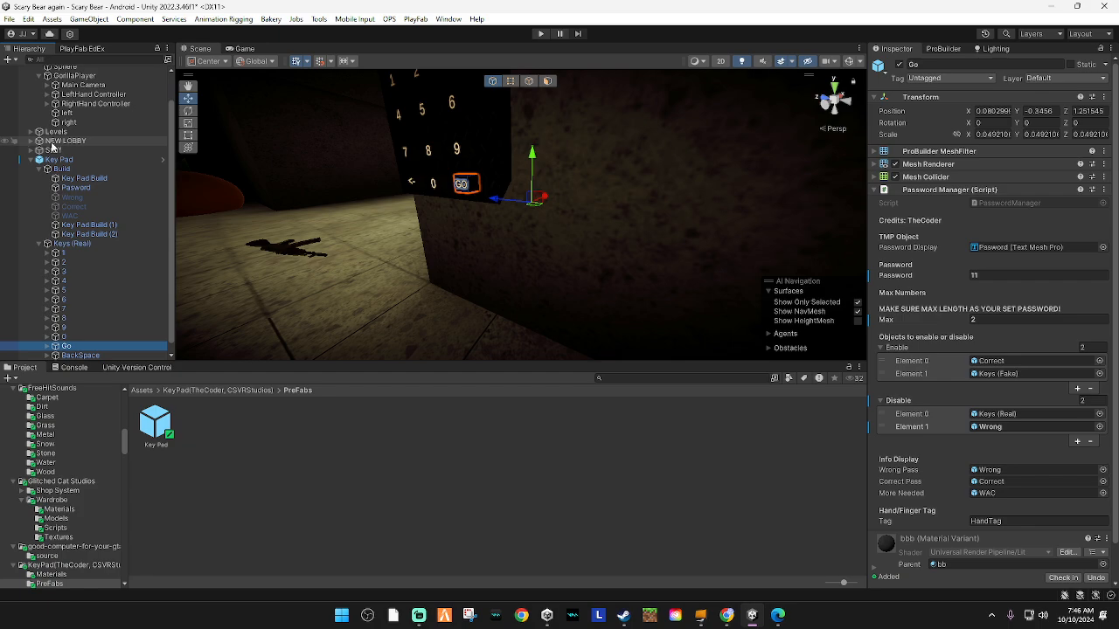
drag(52, 143, 939, 399)
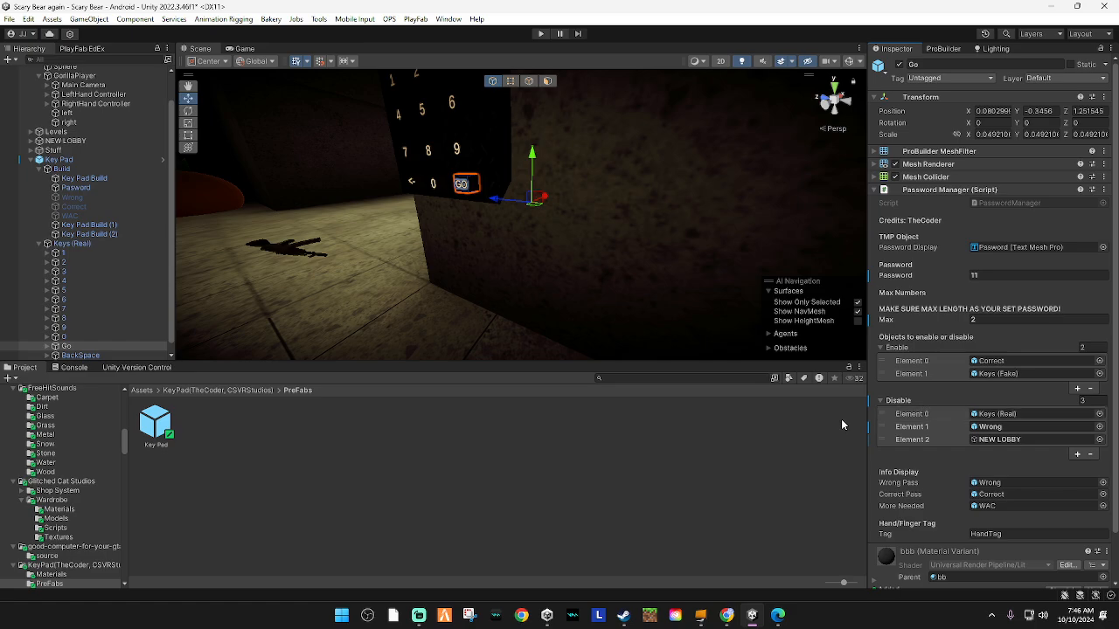
Start play mode again and raise the LeftHand Controller beside the keypad in the Scene view
click(541, 34)
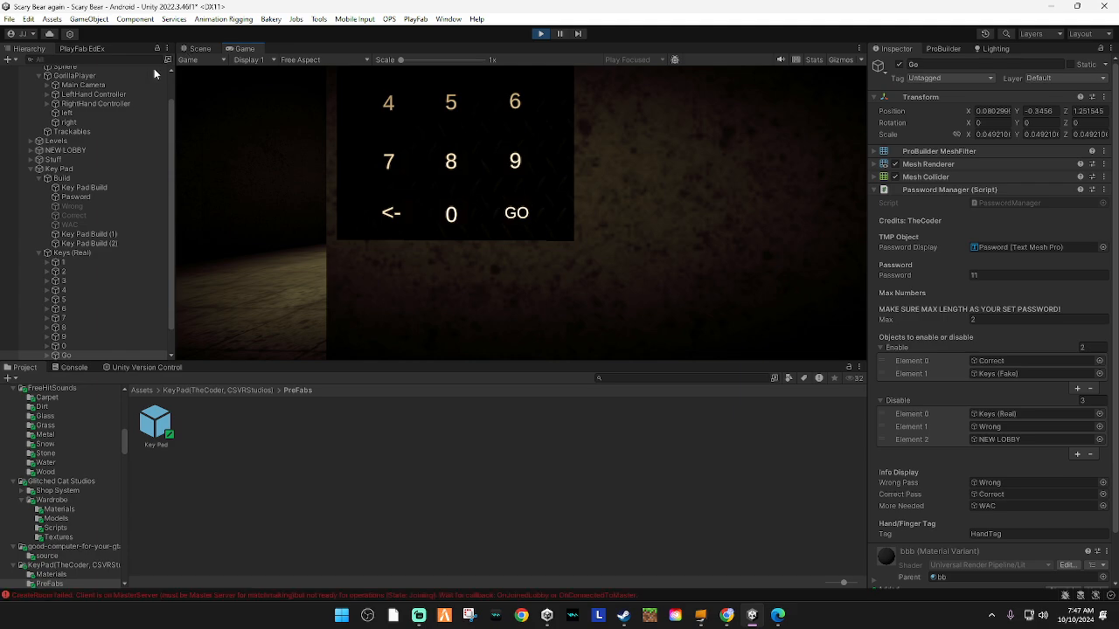
click(200, 48)
click(117, 94)
right_drag(367, 265, 273, 245)
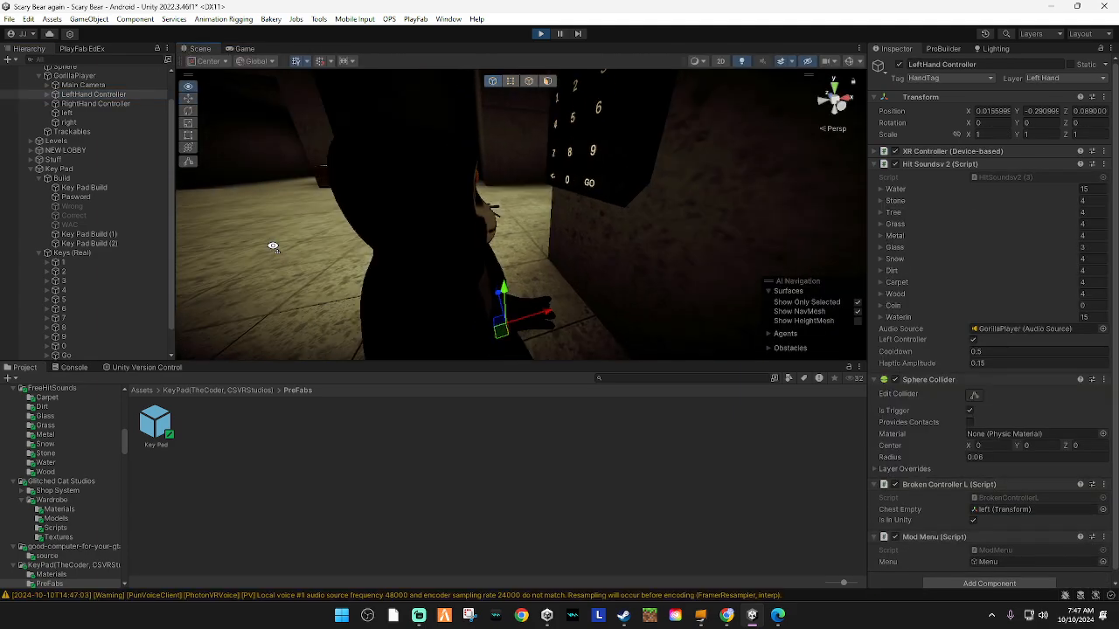
scroll(450, 283, down, 1)
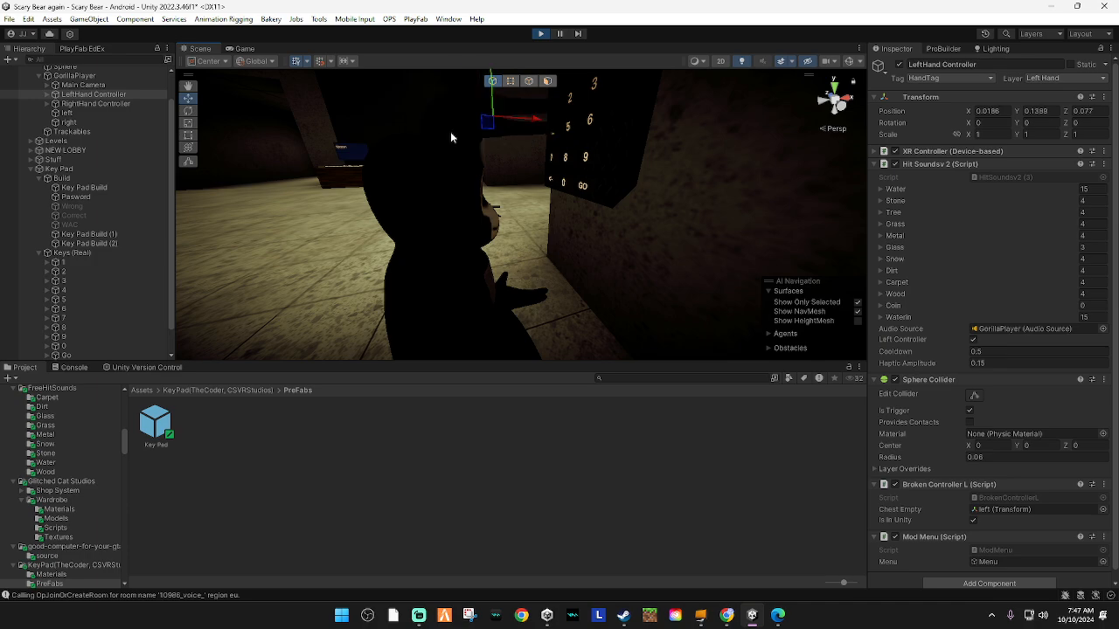
Move the LeftHand Controller up against the keypad's lower keys to test key entry
right_drag(465, 140, 490, 336)
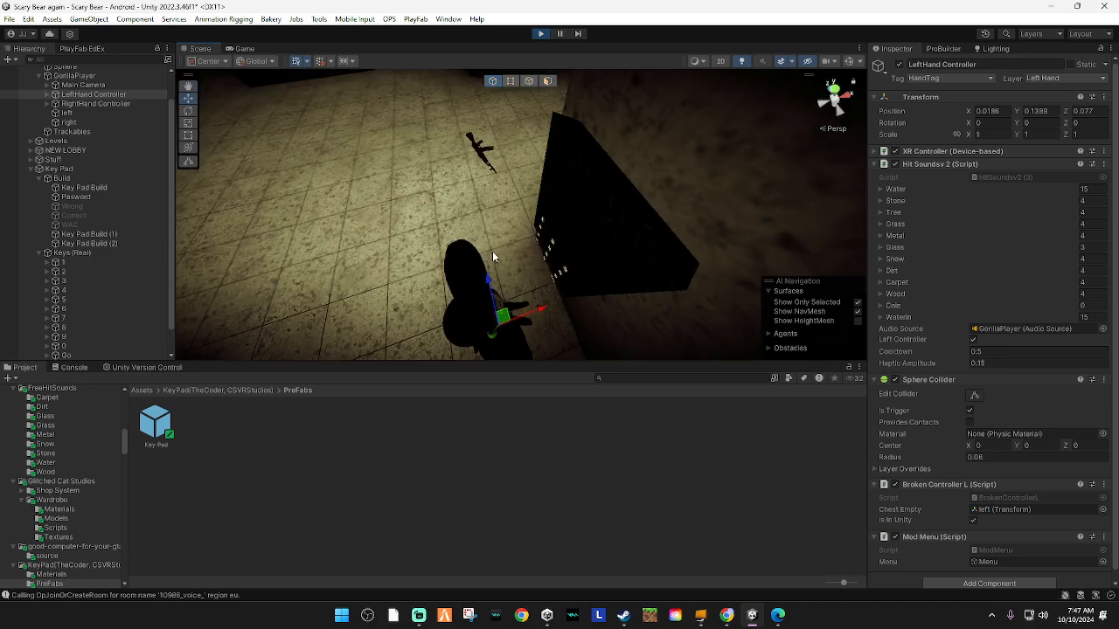
drag(503, 315, 494, 212)
alt+drag(556, 178, 595, 42)
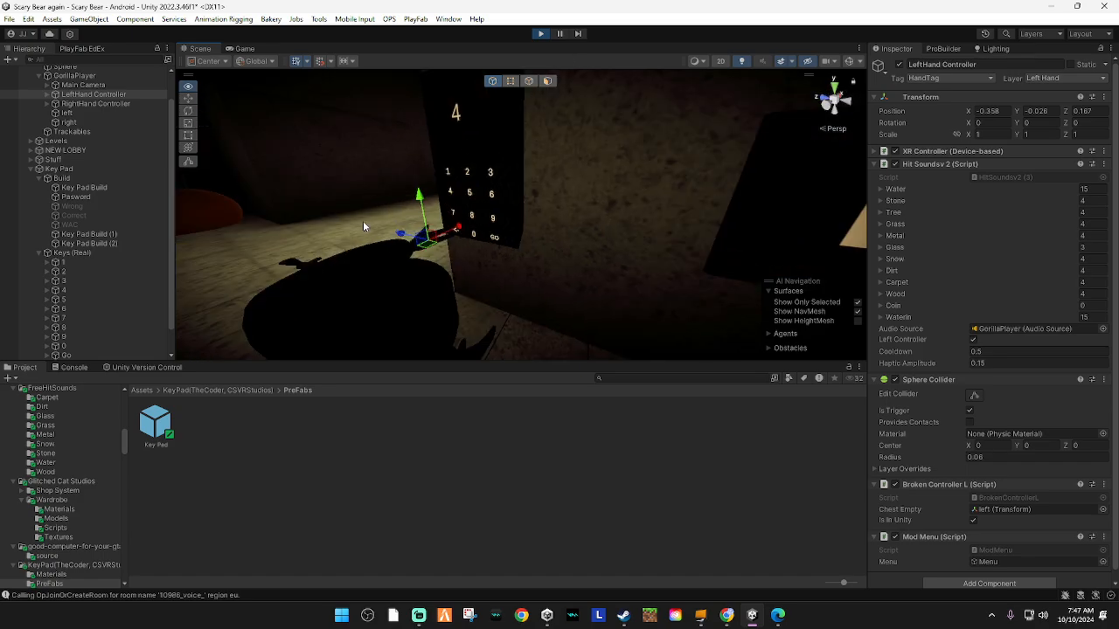
click(401, 233)
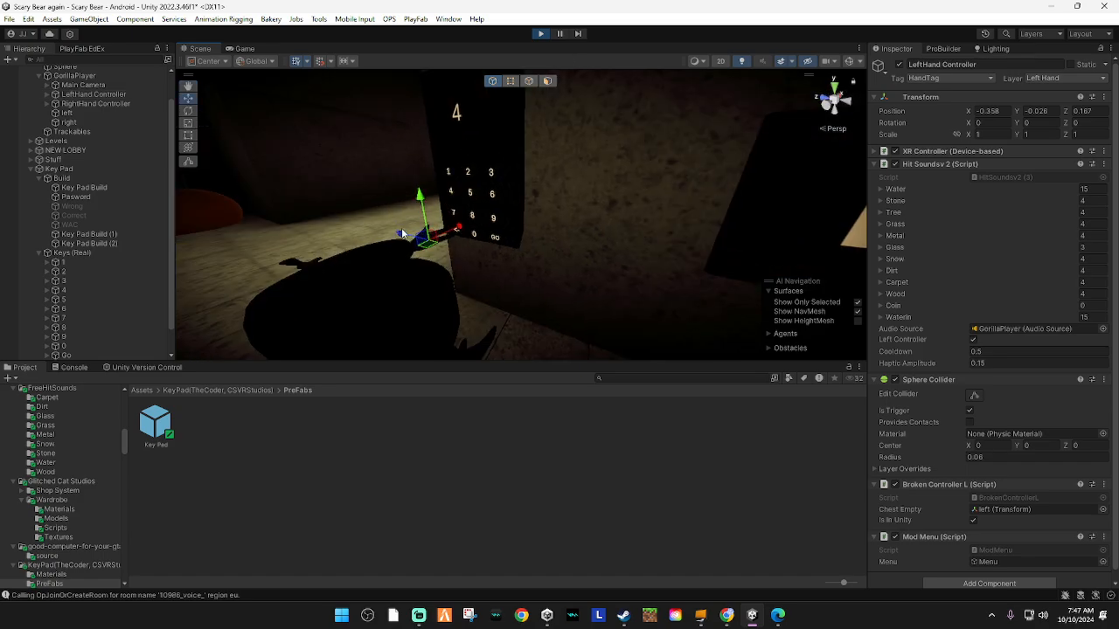
click(409, 233)
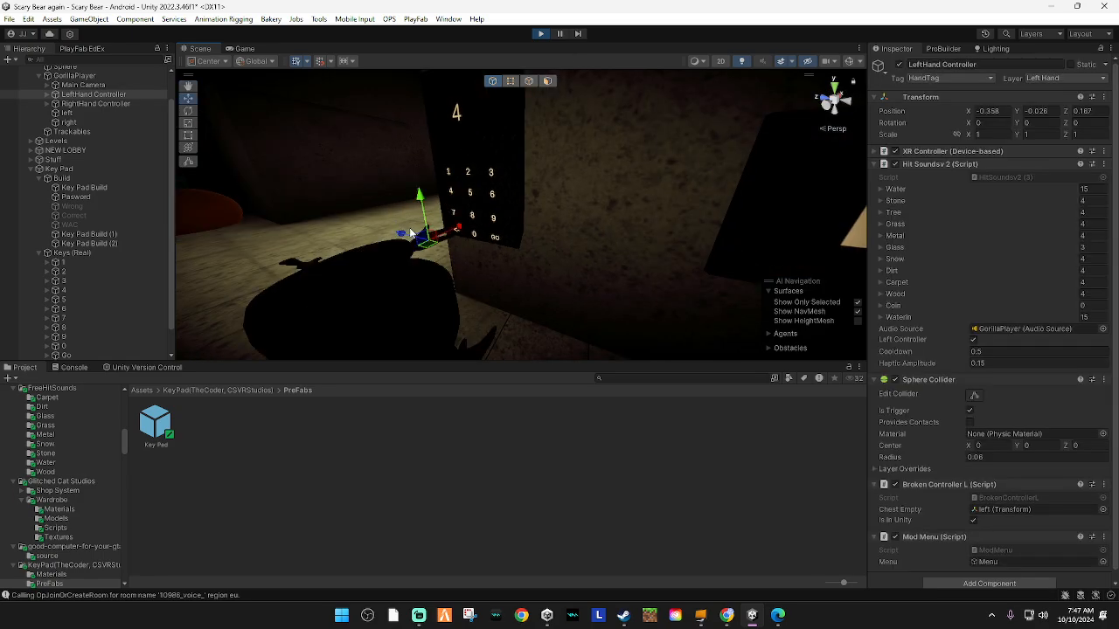
drag(407, 238, 461, 228)
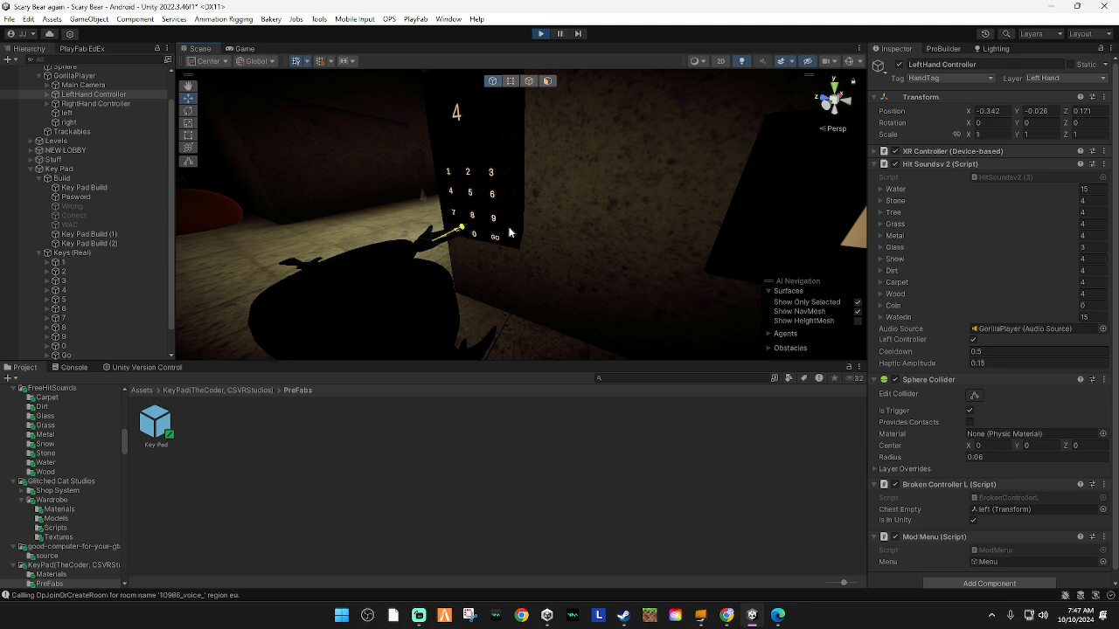
Touch the keypad's backspace key with the LeftHand Controller to clear the entered digit
right_drag(508, 233, 373, 179)
key(w)
key(w)
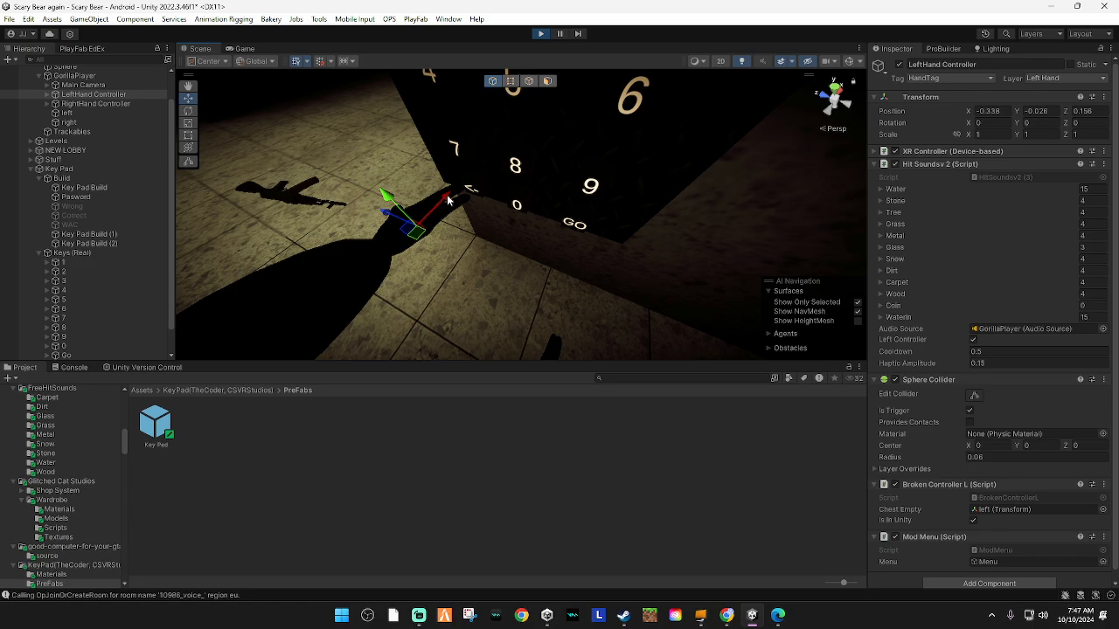
mouse_move(448, 200)
mouse_down()
mouse_move(460, 191)
mouse_move(445, 194)
mouse_up()
Turn off scene lighting and effects in the Scene view and position the LeftHand Controller just below the keypad's lower keys
right_drag(445, 194, 788, 65)
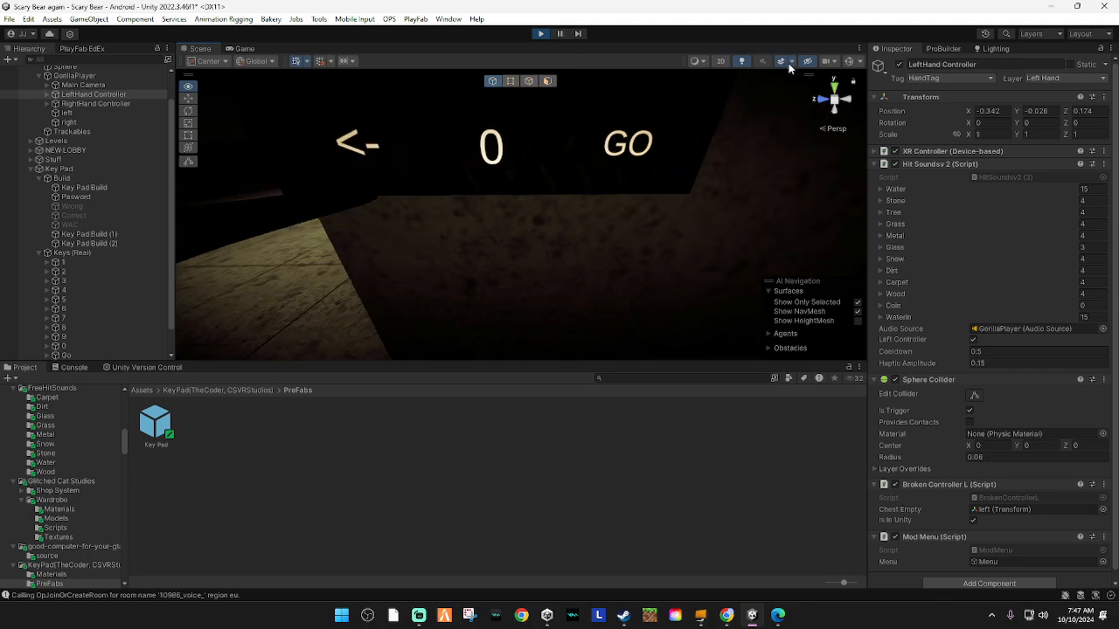
click(741, 61)
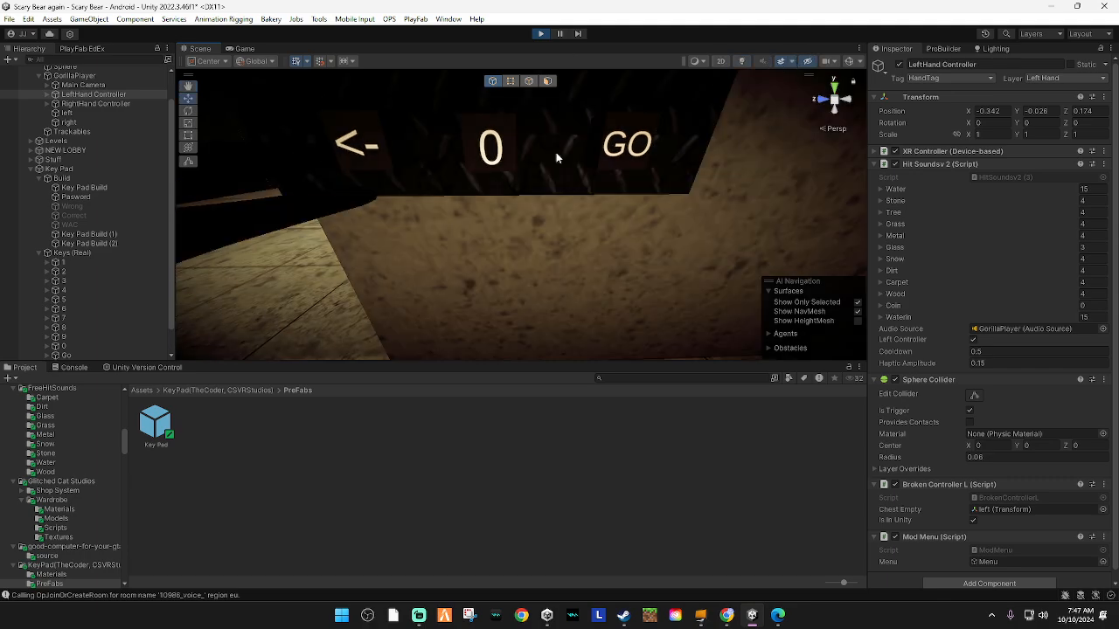
right_drag(555, 158, 552, 206)
drag(535, 206, 569, 195)
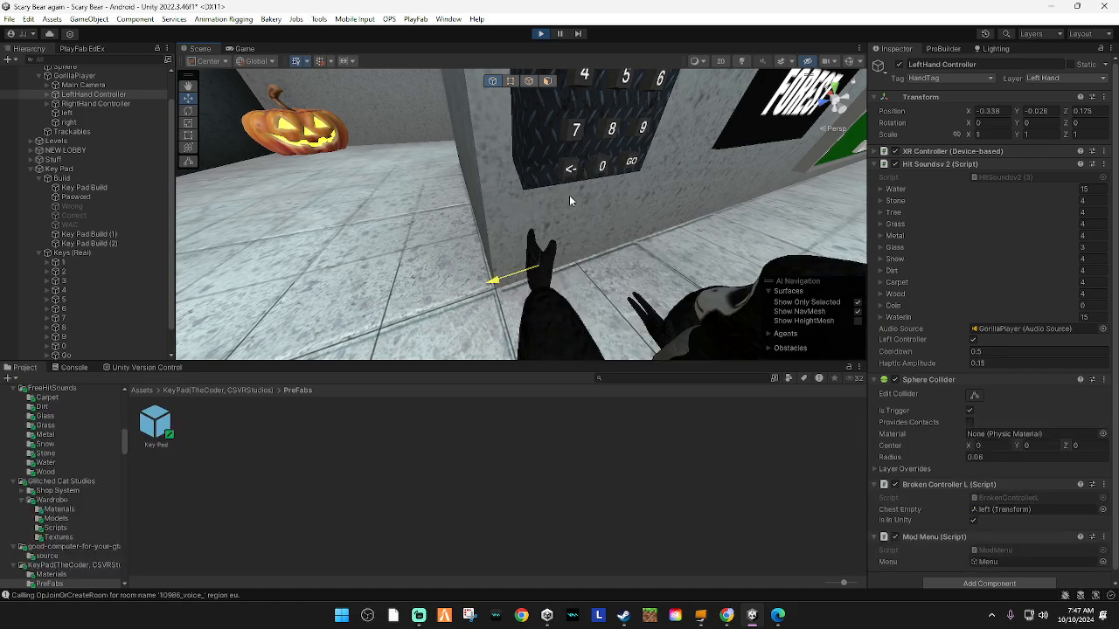
mouse_move(569, 195)
right_down()
mouse_move(559, 128)
mouse_move(561, 205)
right_up()
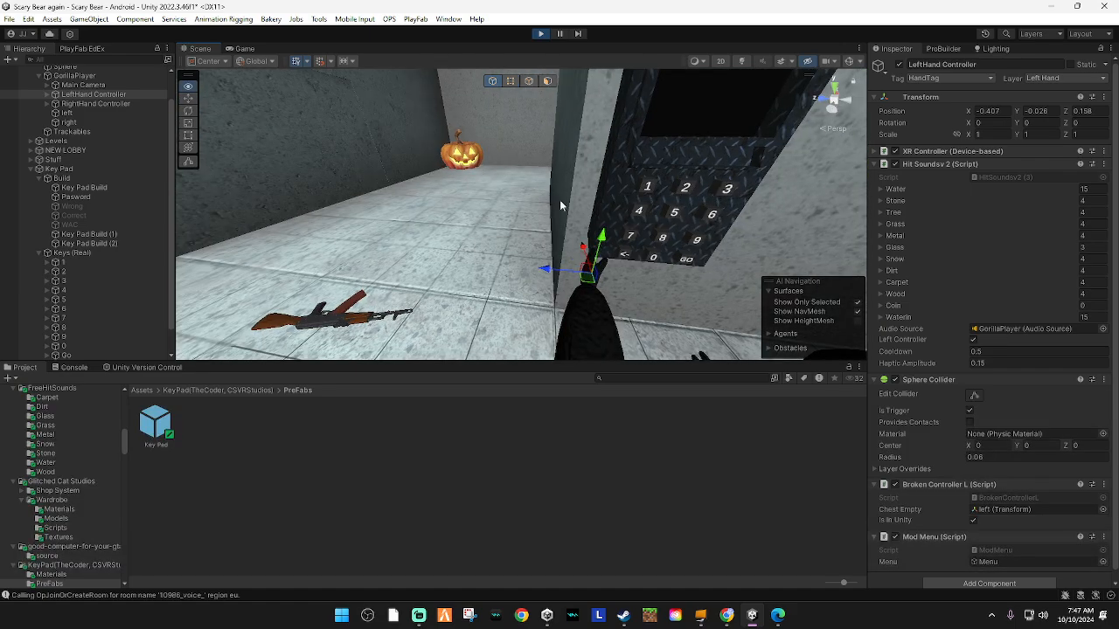
Enter the keypad password by raising the LeftHand Controller against its number keys, and lower the hand again
drag(602, 232, 664, 150)
mouse_move(568, 193)
mouse_down()
mouse_move(610, 191)
mouse_move(565, 195)
mouse_up()
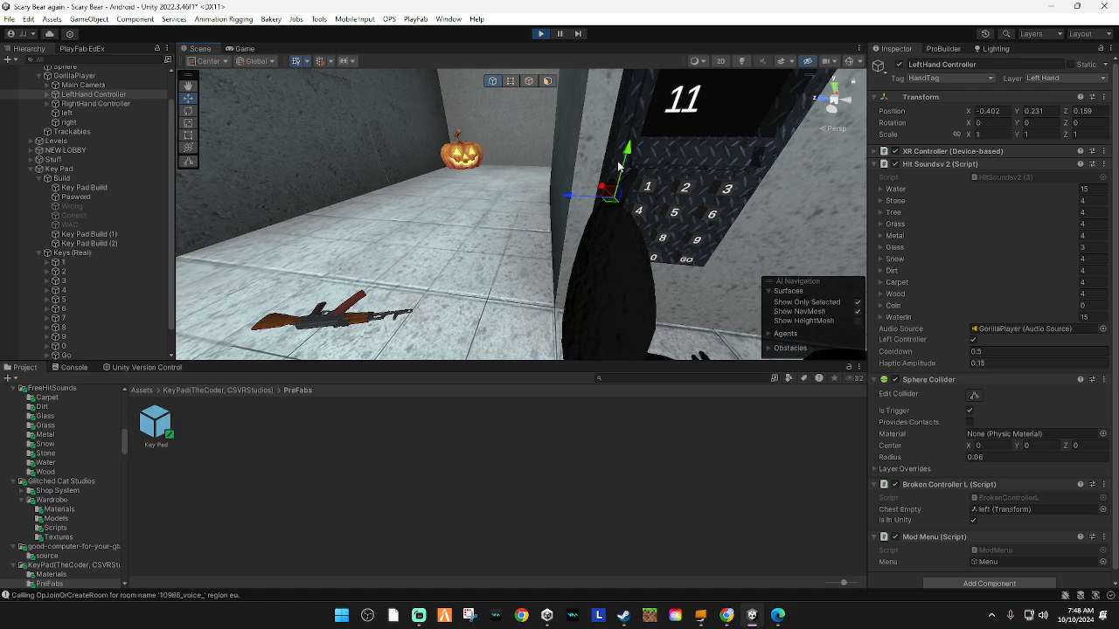
drag(631, 157, 601, 250)
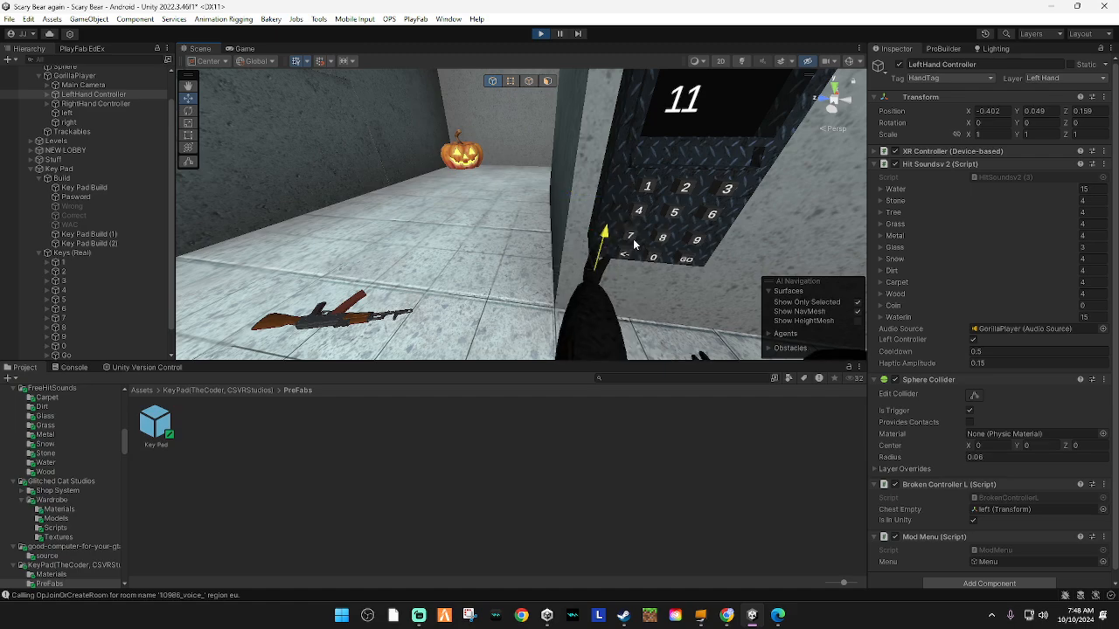
click(628, 236)
click(592, 229)
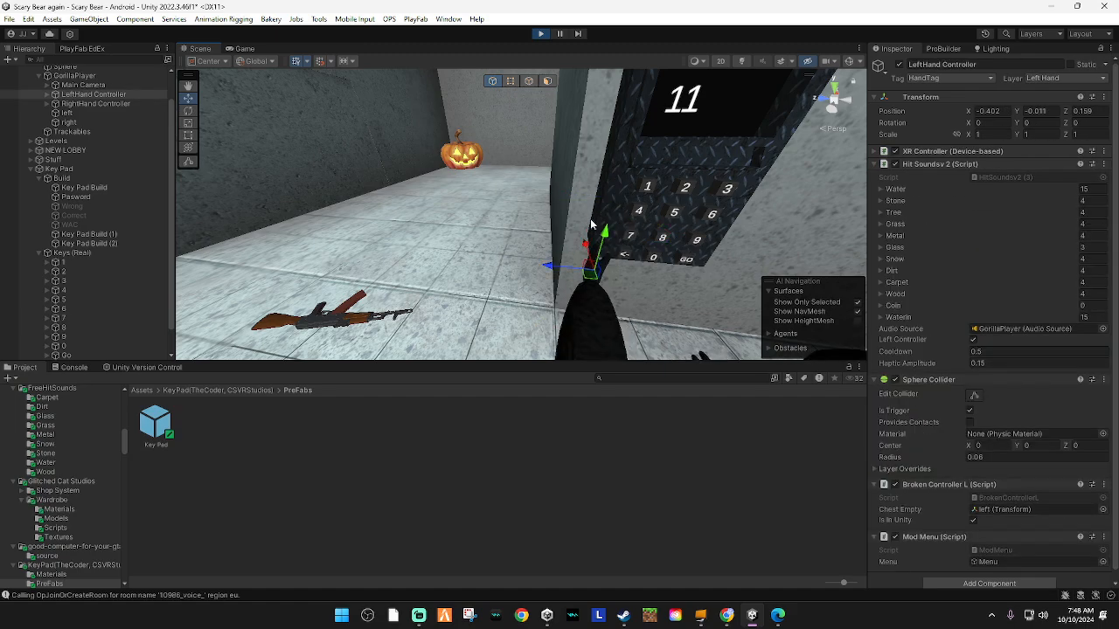
Move the LeftHand Controller up onto the Go key to submit the password, and look over the lobby area
drag(606, 230, 550, 284)
drag(616, 278, 735, 248)
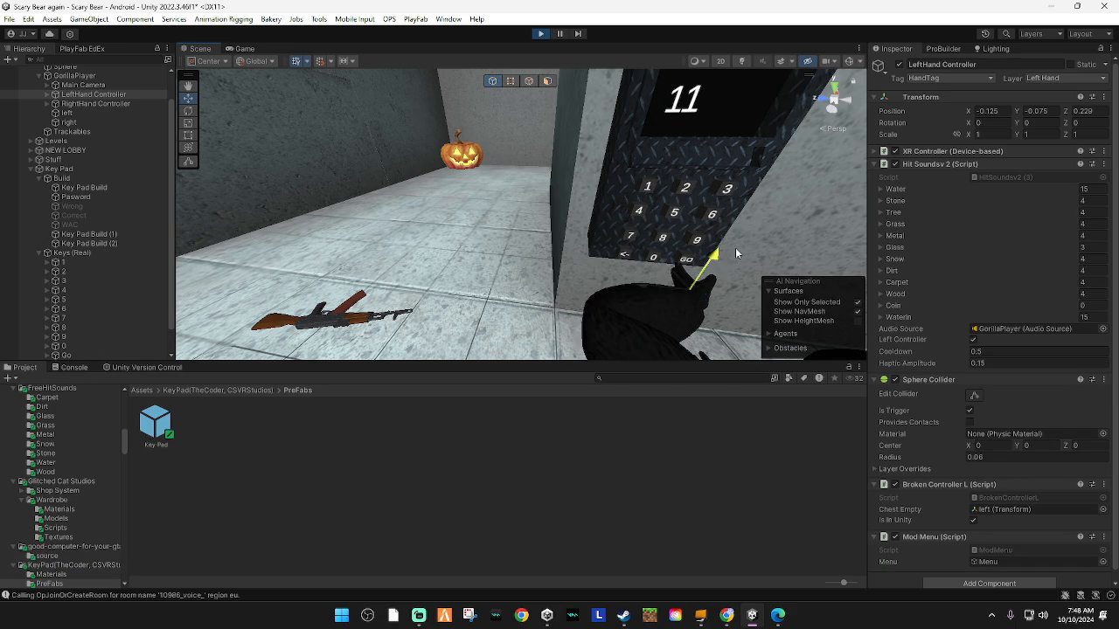
alt+drag(559, 220, 497, 407)
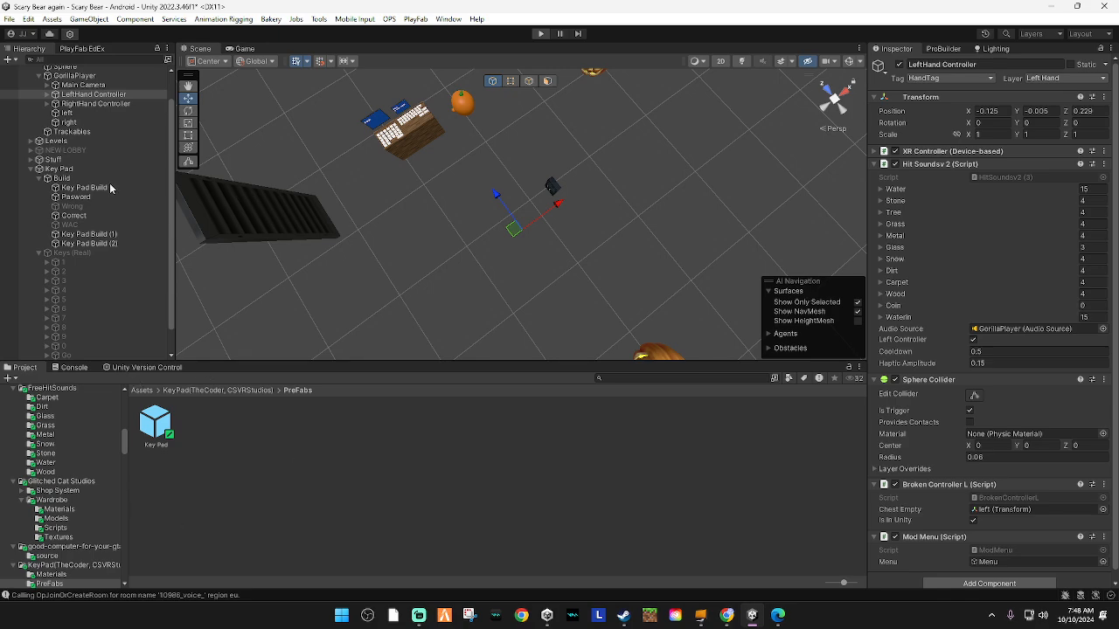
Stop play mode, clear the Console messages and return to the project files
key(ctrl+p)
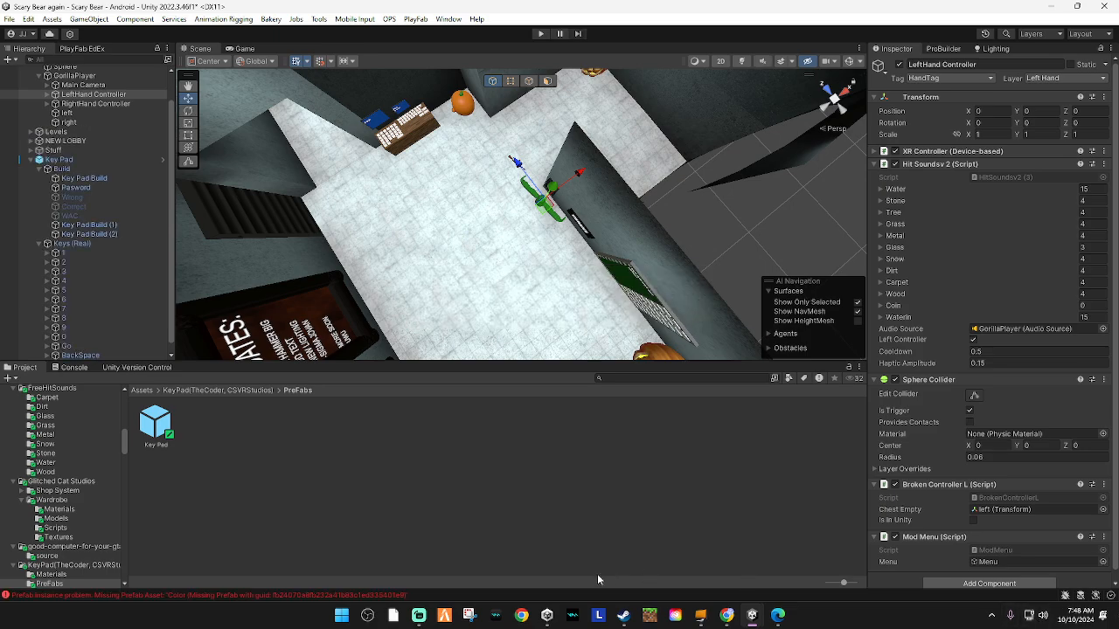
click(70, 368)
click(12, 379)
click(33, 367)
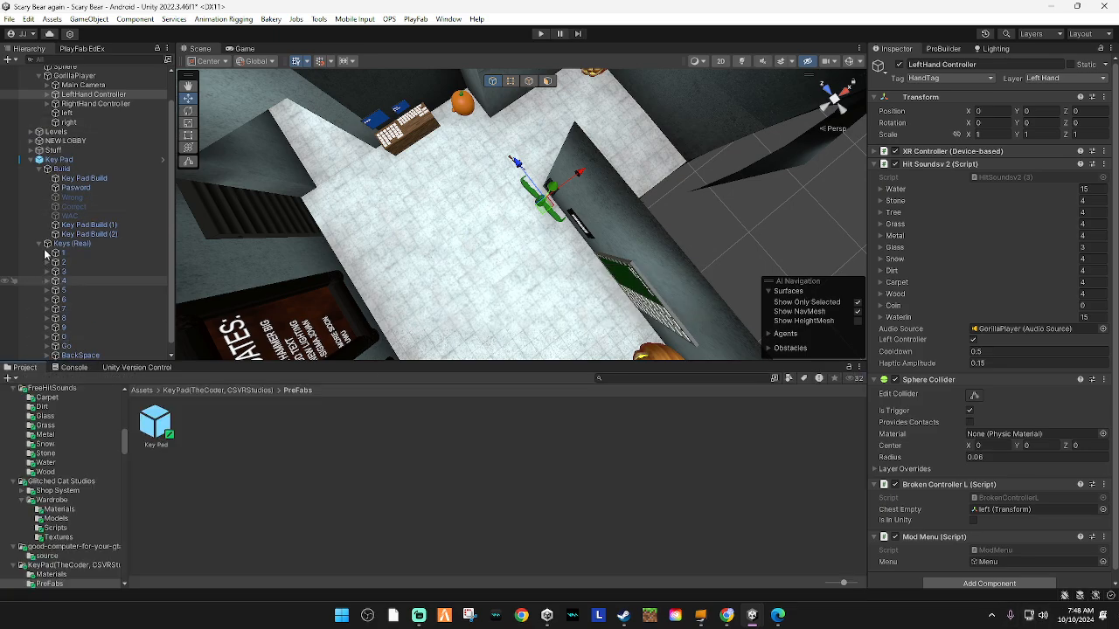
Collapse the Keys (Real) group and the whole Key Pad object in the Hierarchy
click(39, 243)
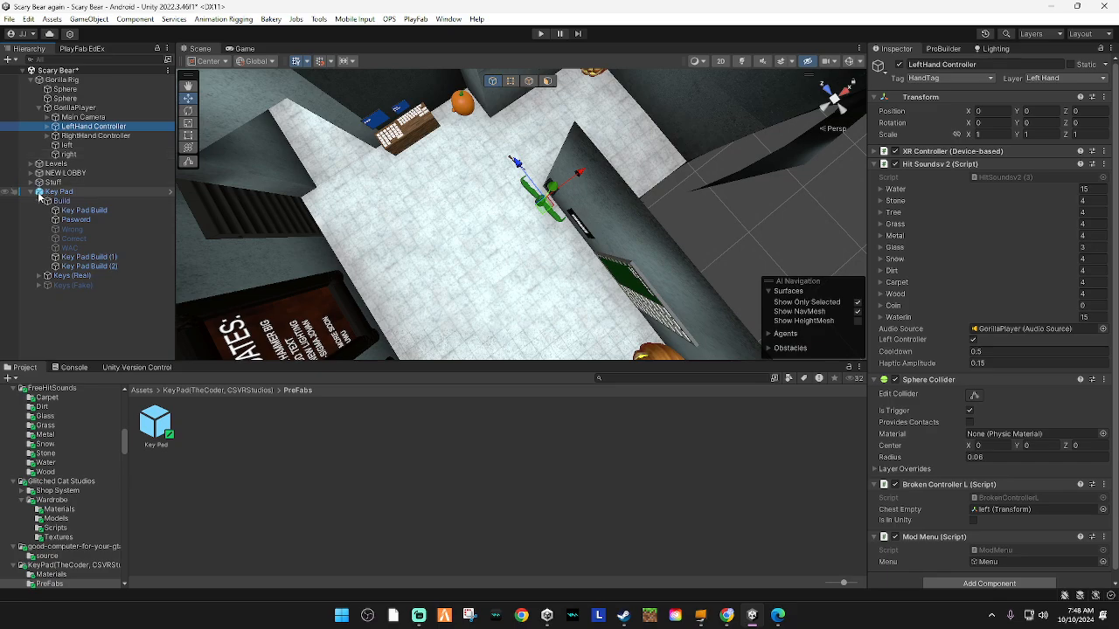
click(39, 191)
click(40, 203)
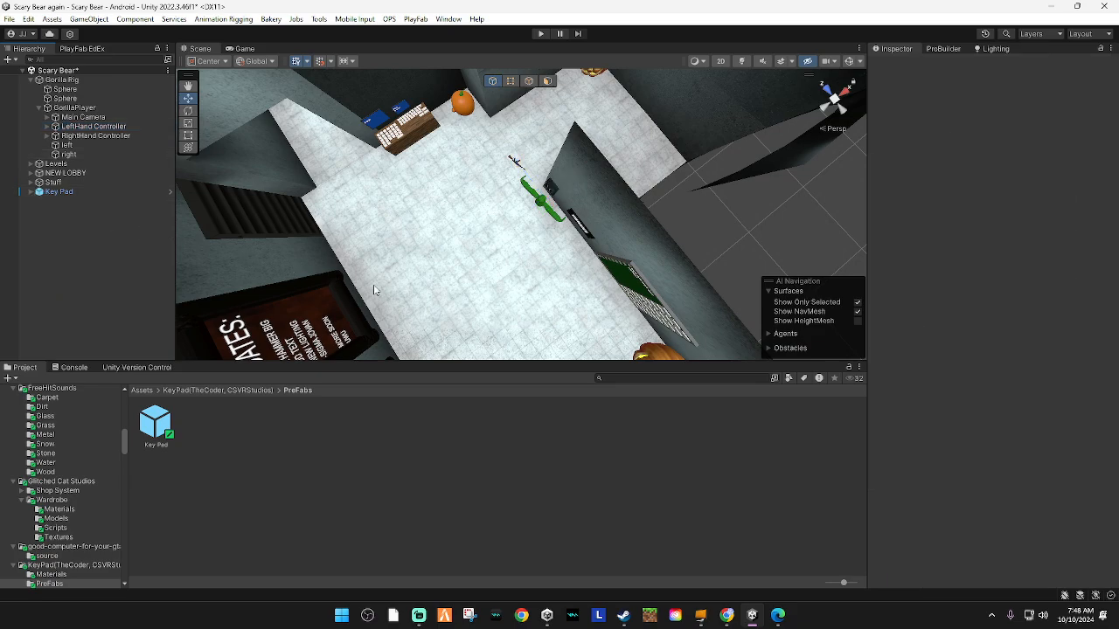
Turn scene lighting and effects back on in the Scene view around the keypad wall
right_drag(416, 293, 612, 54)
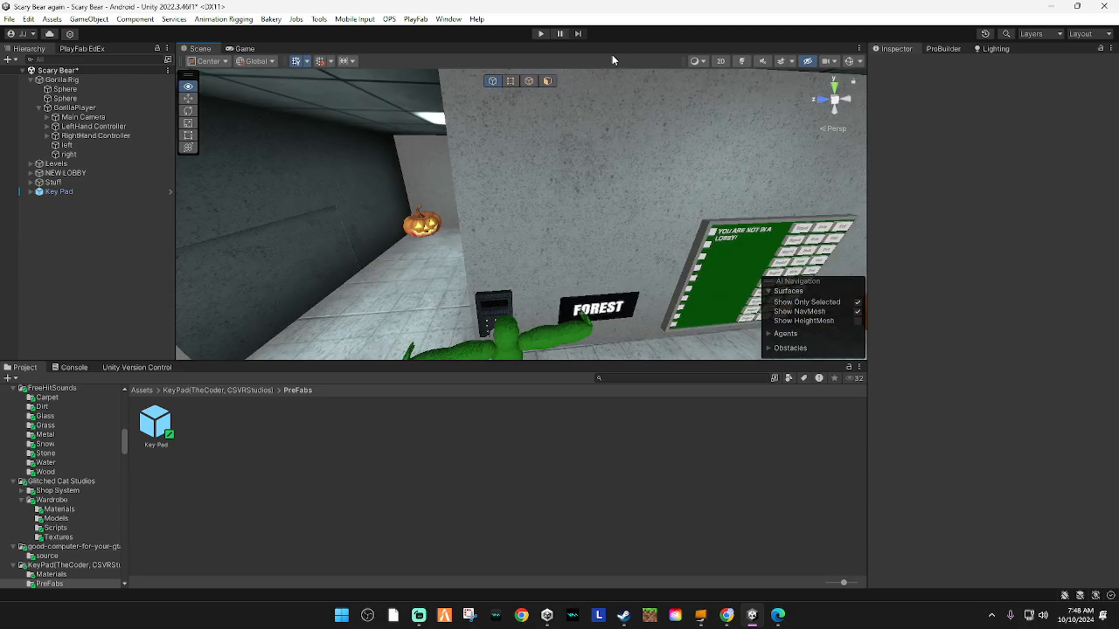
click(741, 61)
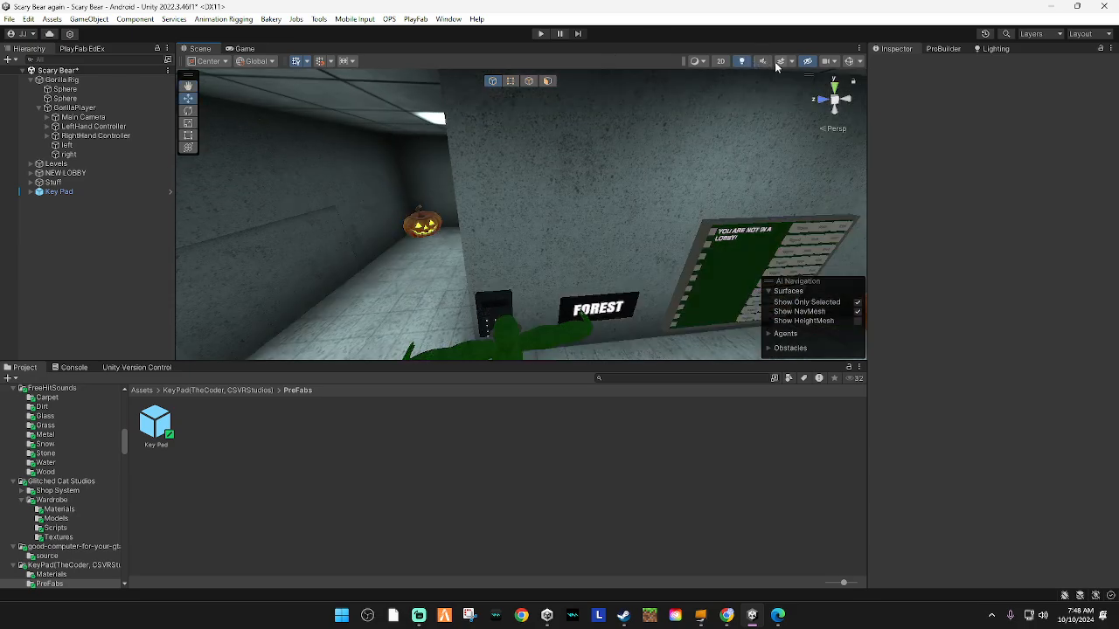
click(776, 62)
click(775, 62)
click(775, 62)
click(775, 62)
click(776, 62)
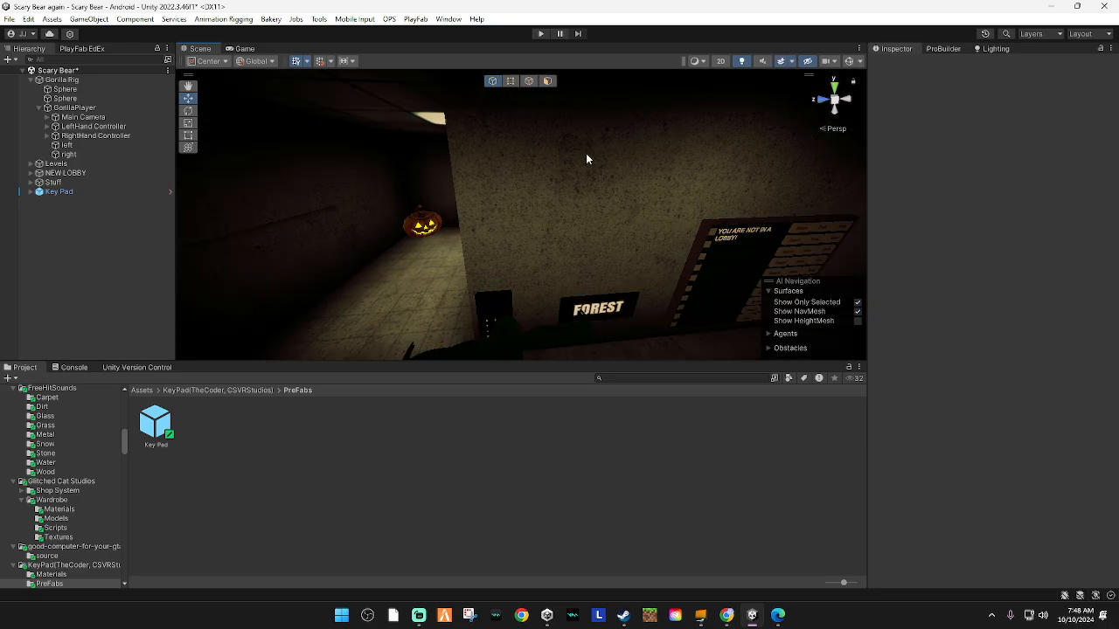
right_drag(585, 153, 169, 299)
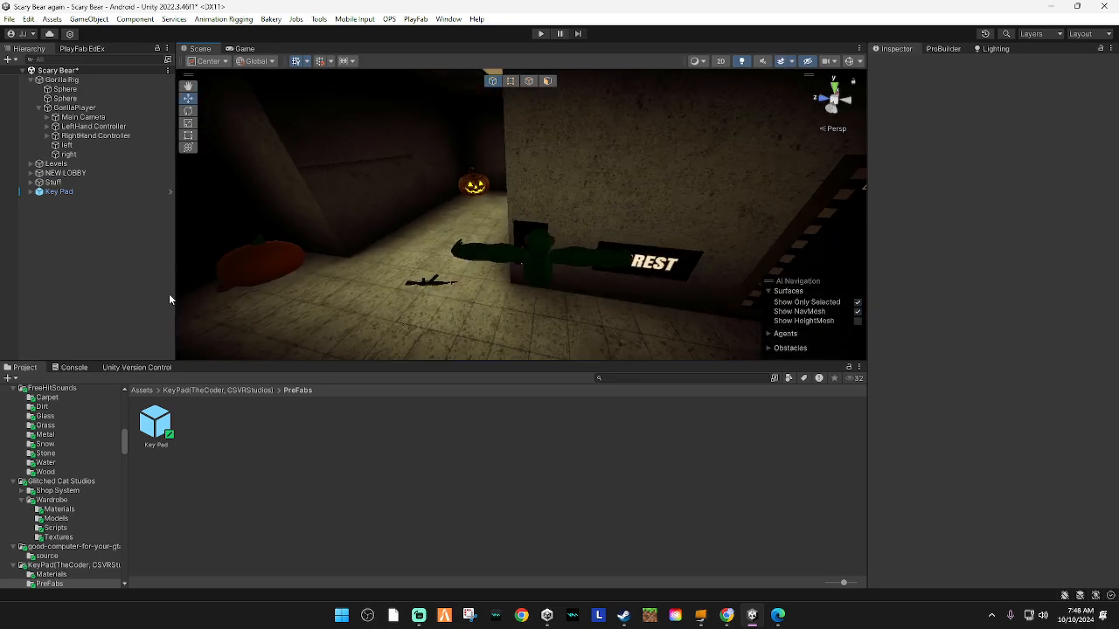
Move the Audio Reverb Zone object into the Needed stuff group under Stuff, placed above Managers
click(31, 183)
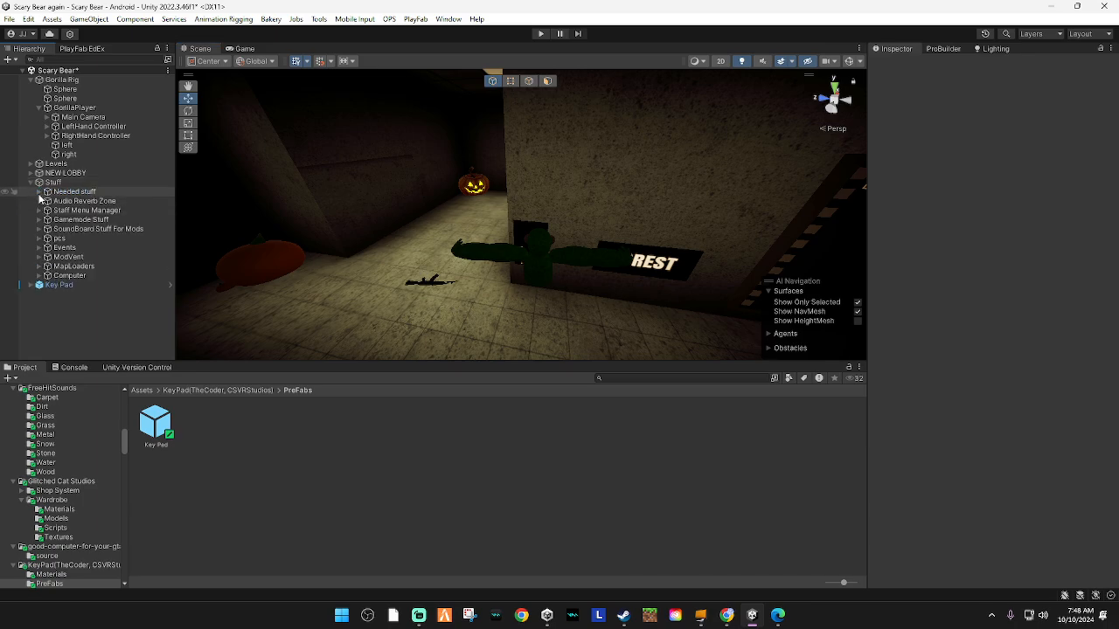
click(39, 193)
click(78, 229)
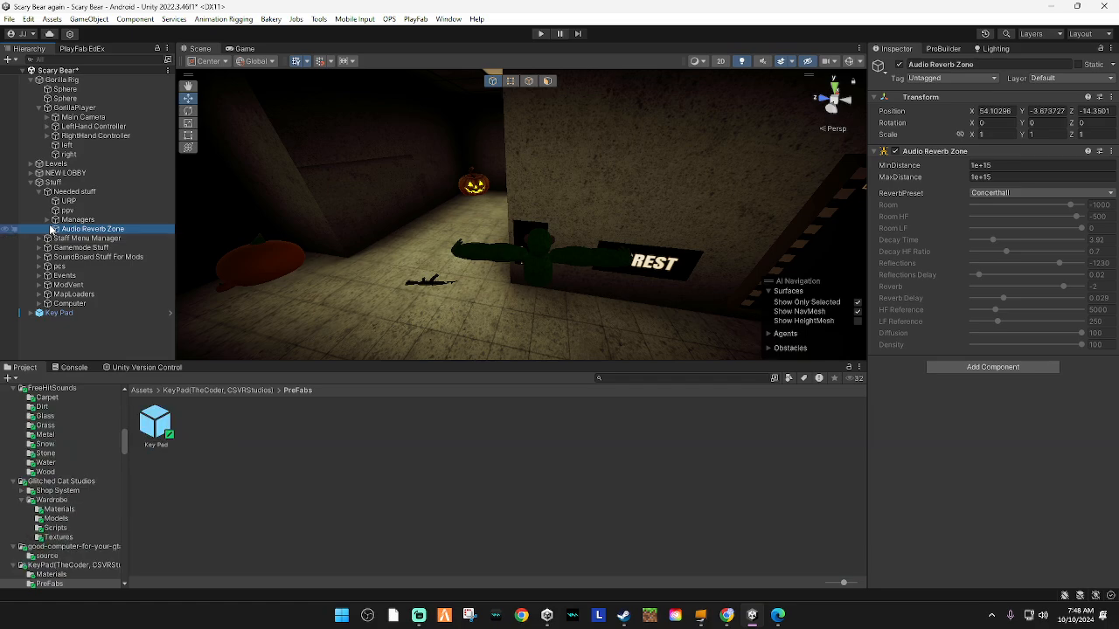
drag(69, 219, 69, 216)
Delete the SaveManager object from the Managers group
click(47, 229)
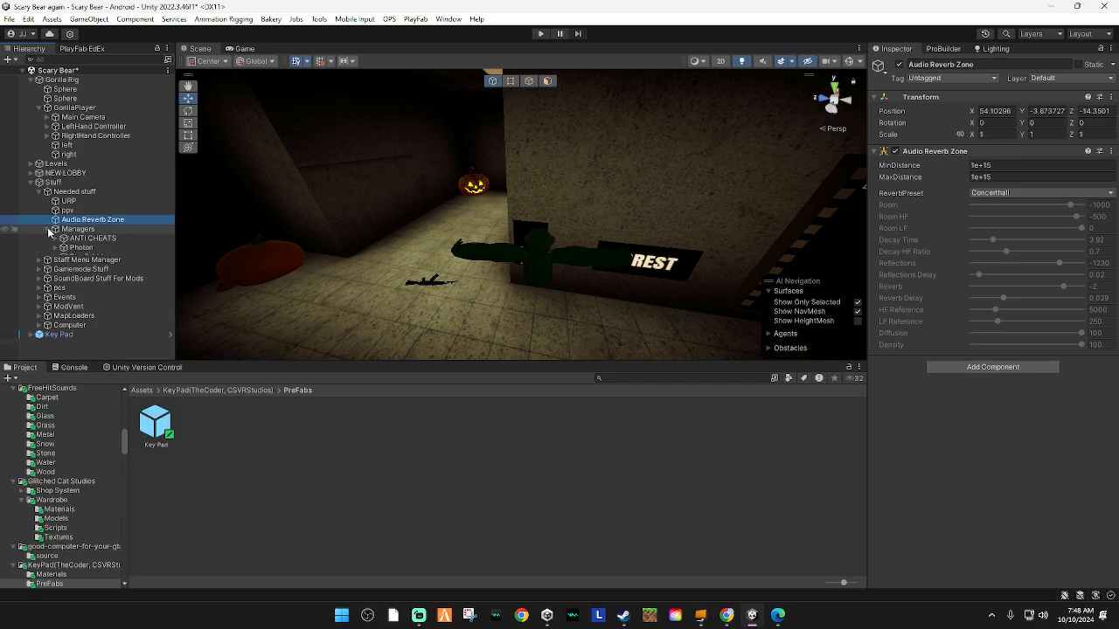
click(92, 276)
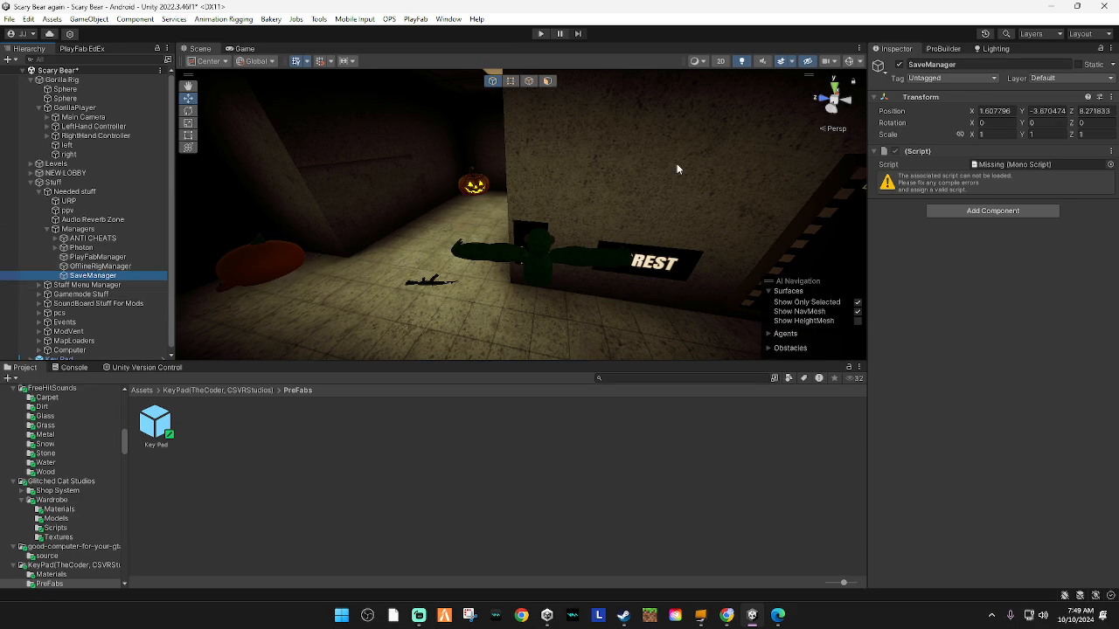
right_click(102, 278)
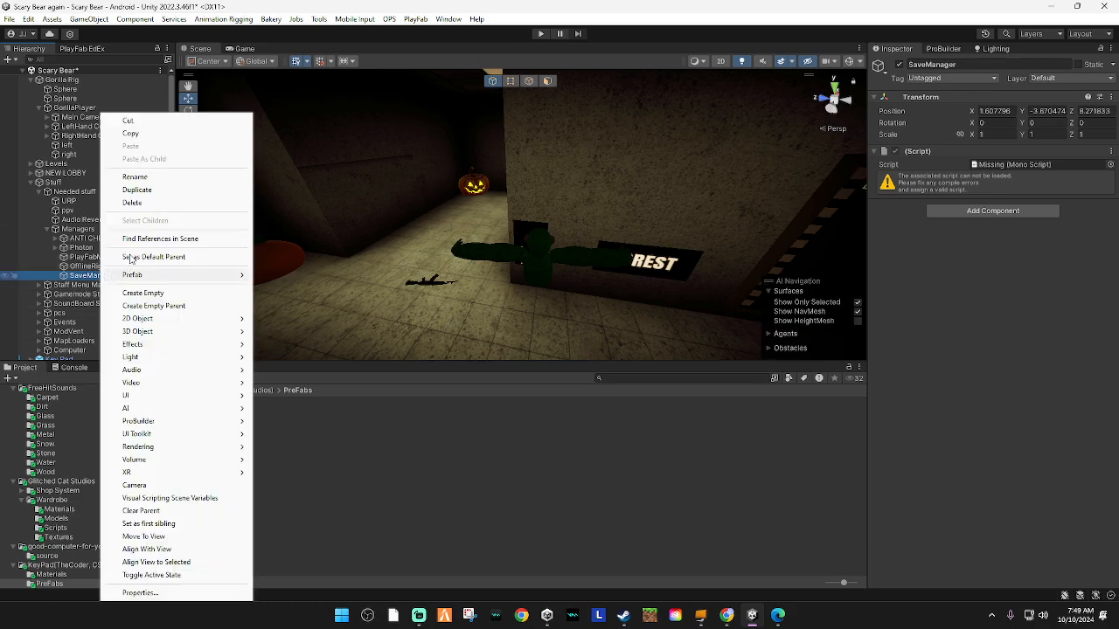
click(142, 203)
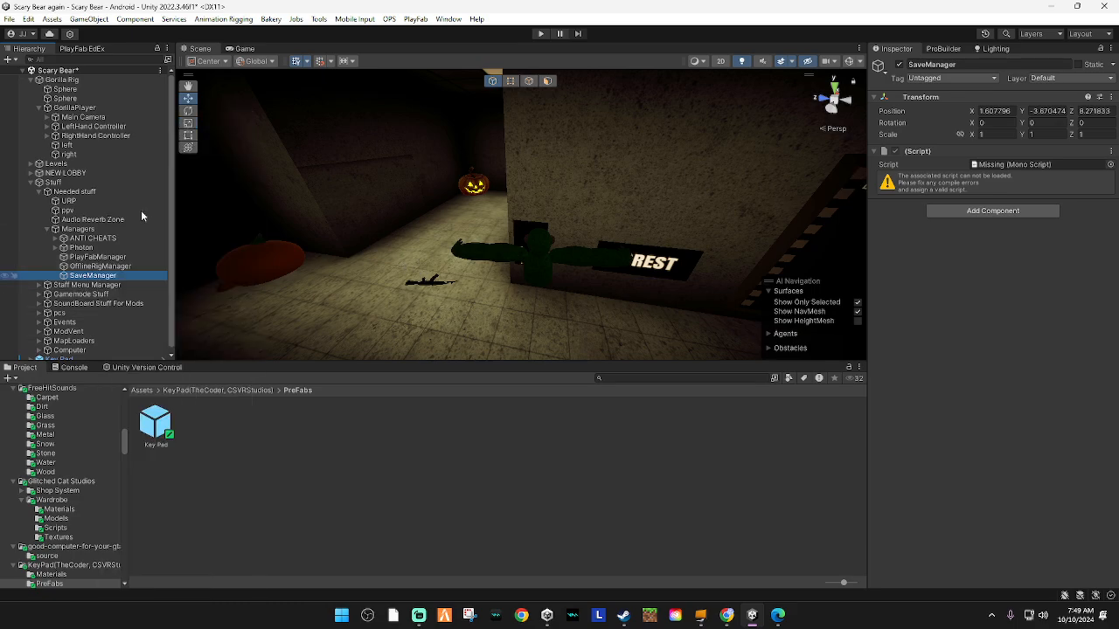
Inspect the components of the Photon, PlayFabManager and OfflineRigManager objects
click(112, 250)
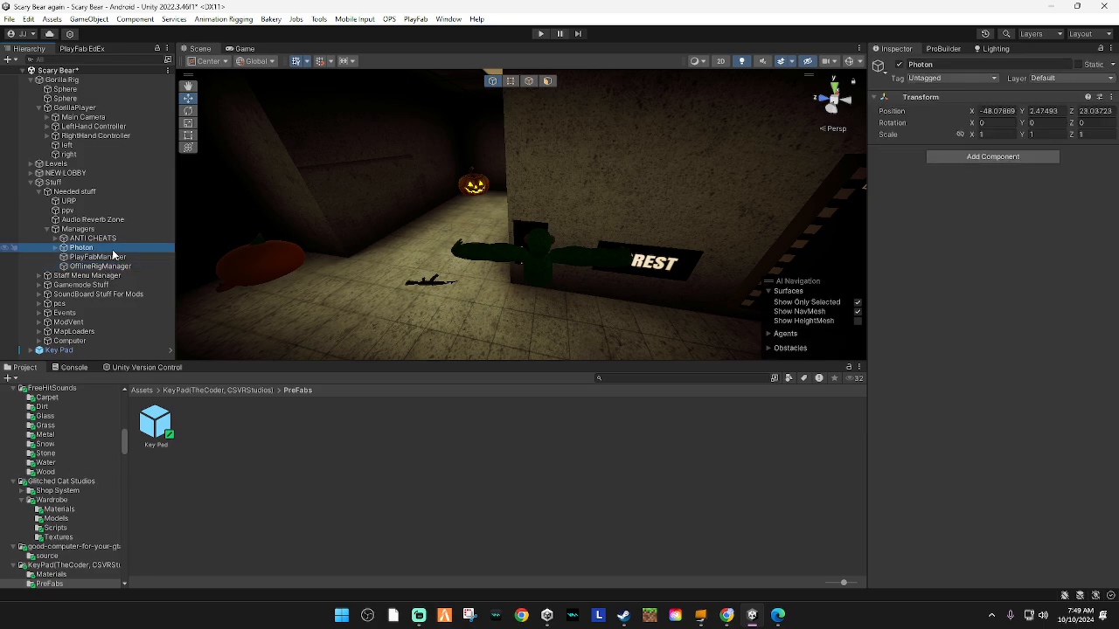
click(94, 257)
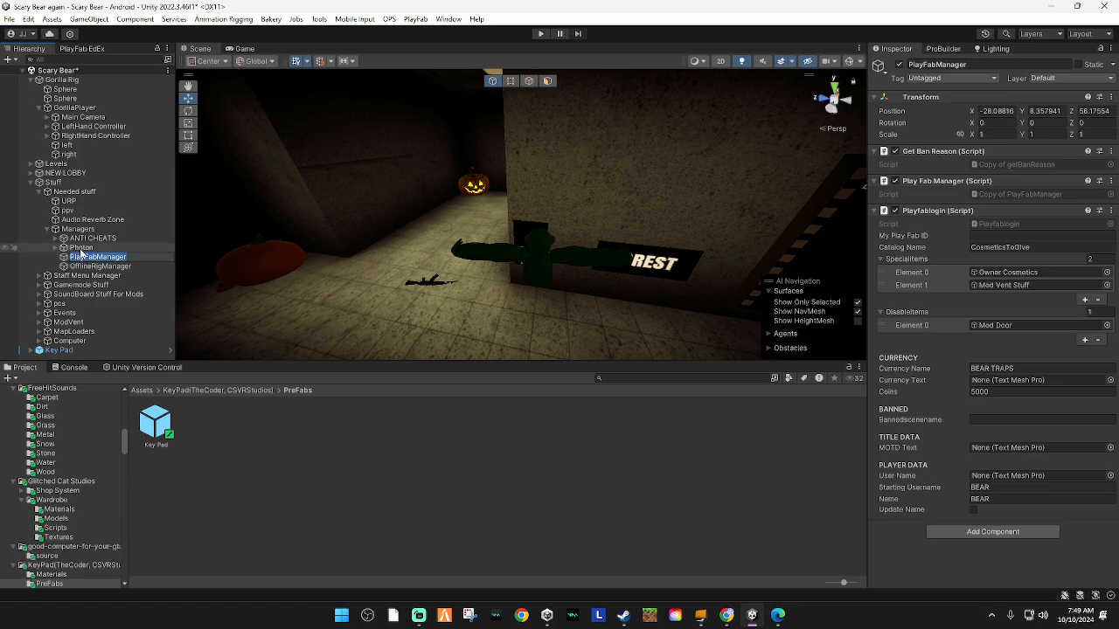
click(80, 249)
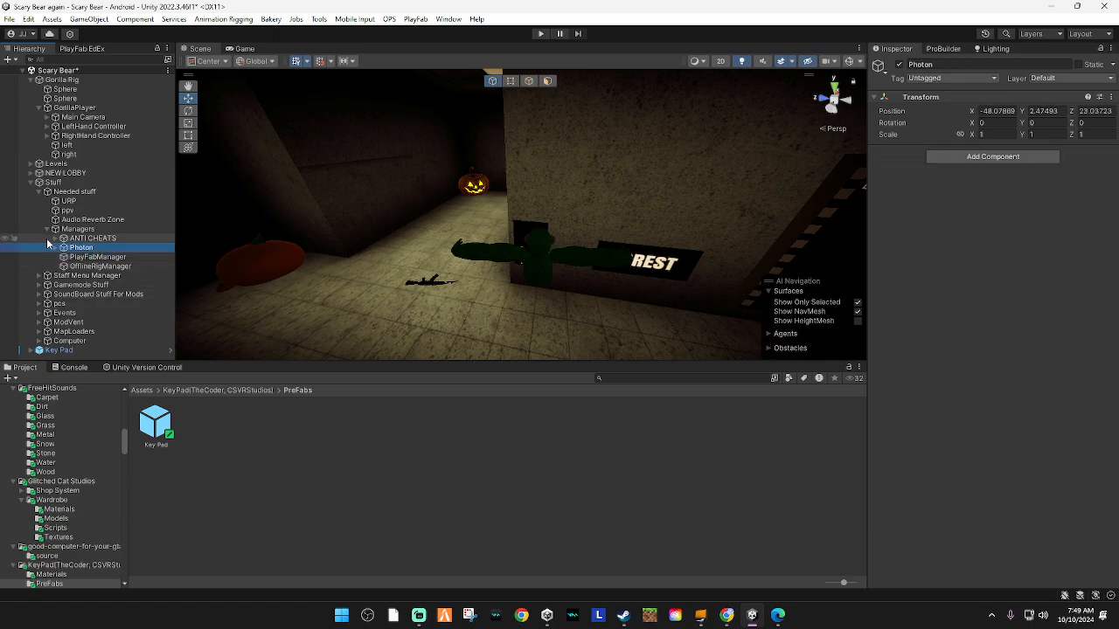
click(95, 257)
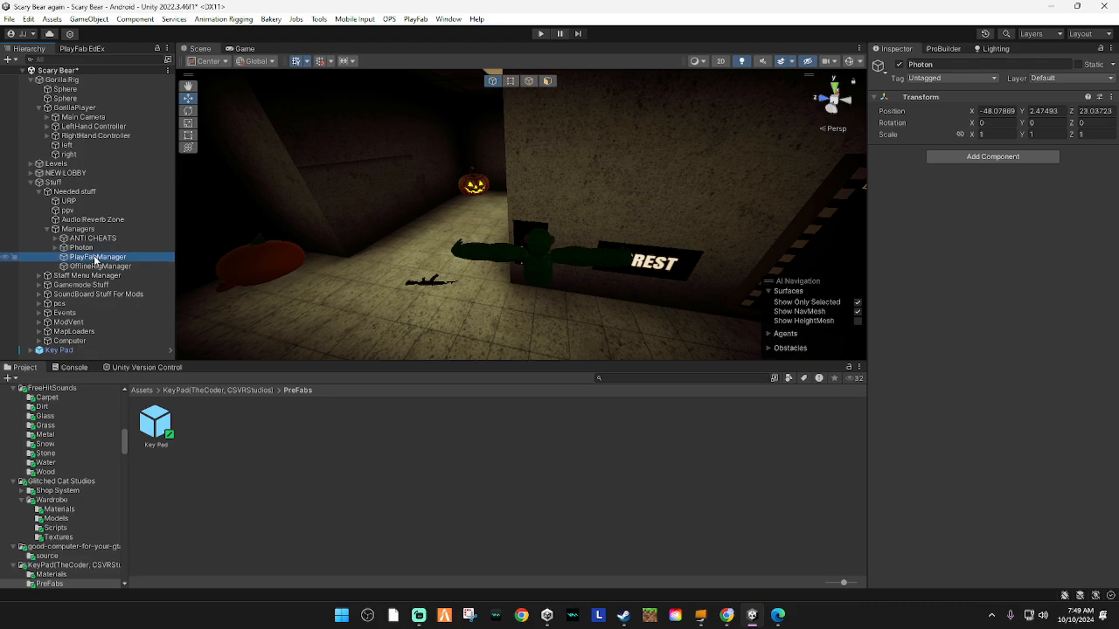
click(80, 266)
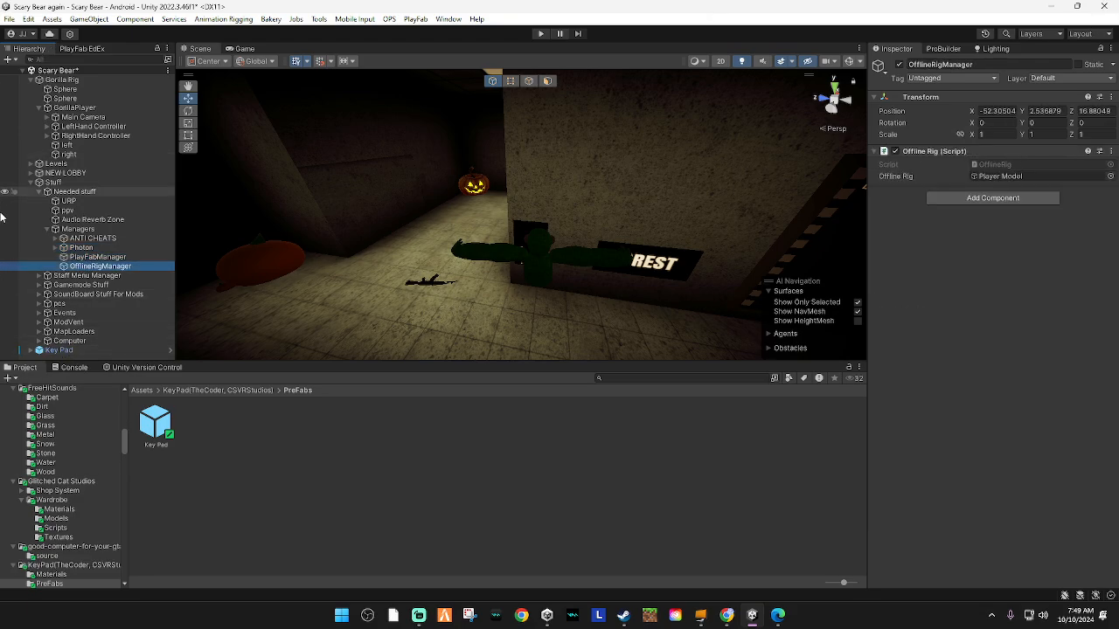
Try deleting the URP volume object from Needed stuff, and undo the deletion
right_click(62, 203)
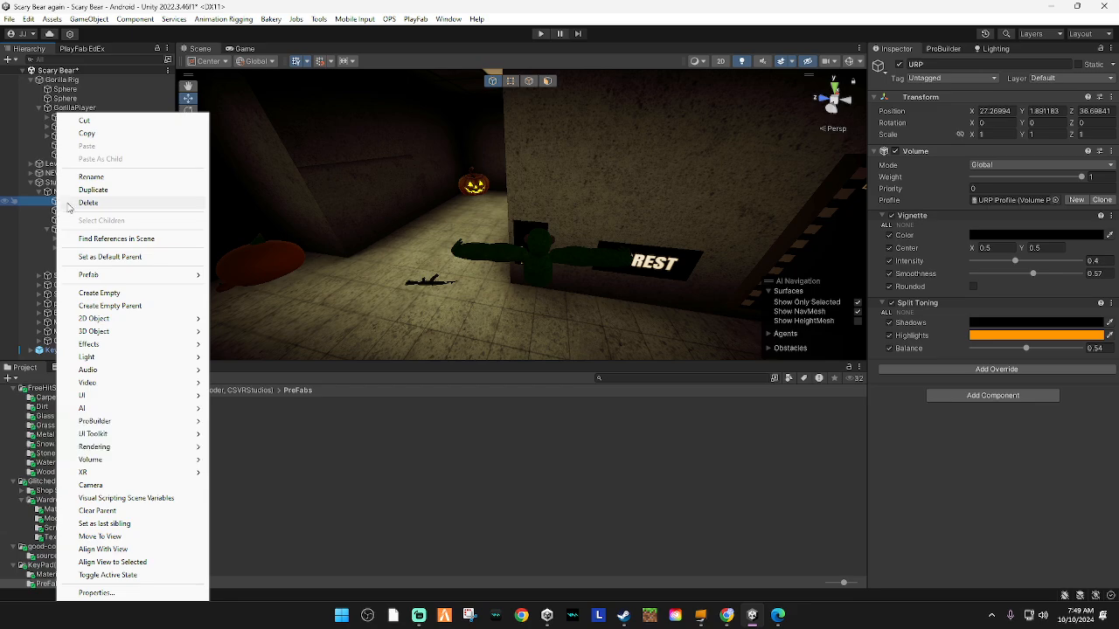
click(89, 202)
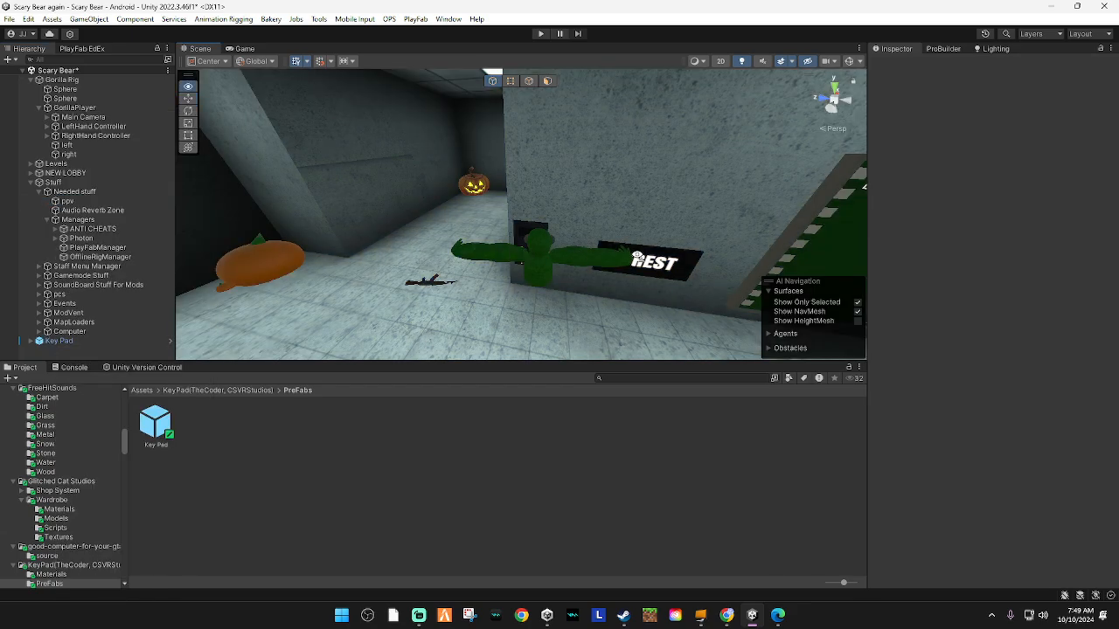
right_drag(637, 257, 275, 209)
key(ctrl+z)
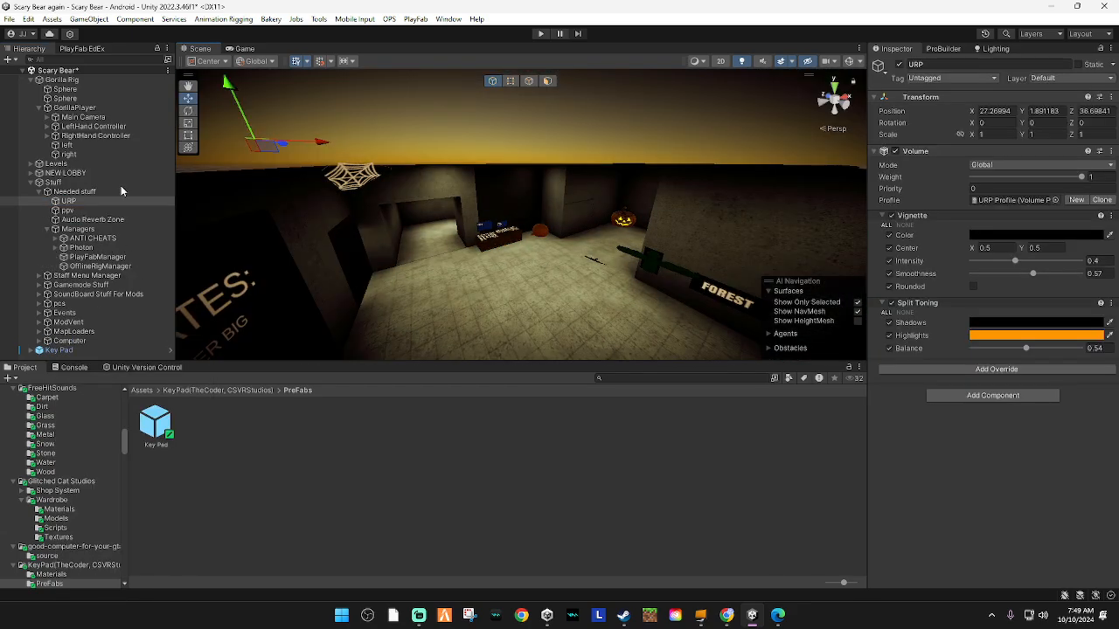
Delete the ppv post-process volume object from the Needed stuff group
click(68, 210)
right_click(70, 212)
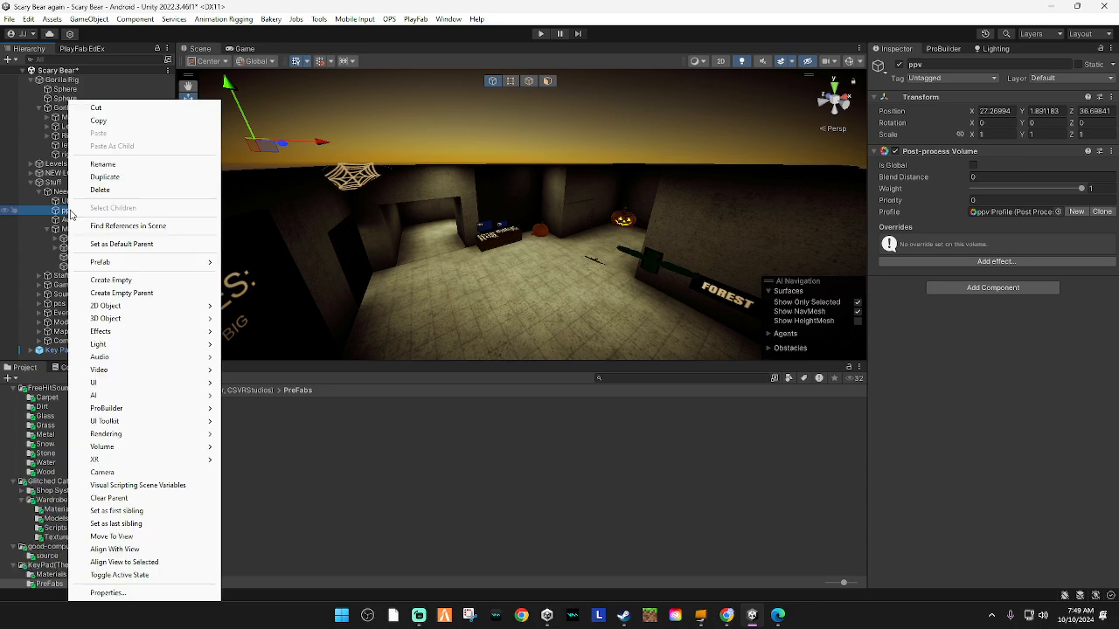
click(97, 190)
Delete the Key Pad prefab instance from the Scary Bear scene
right_drag(327, 211, 47, 375)
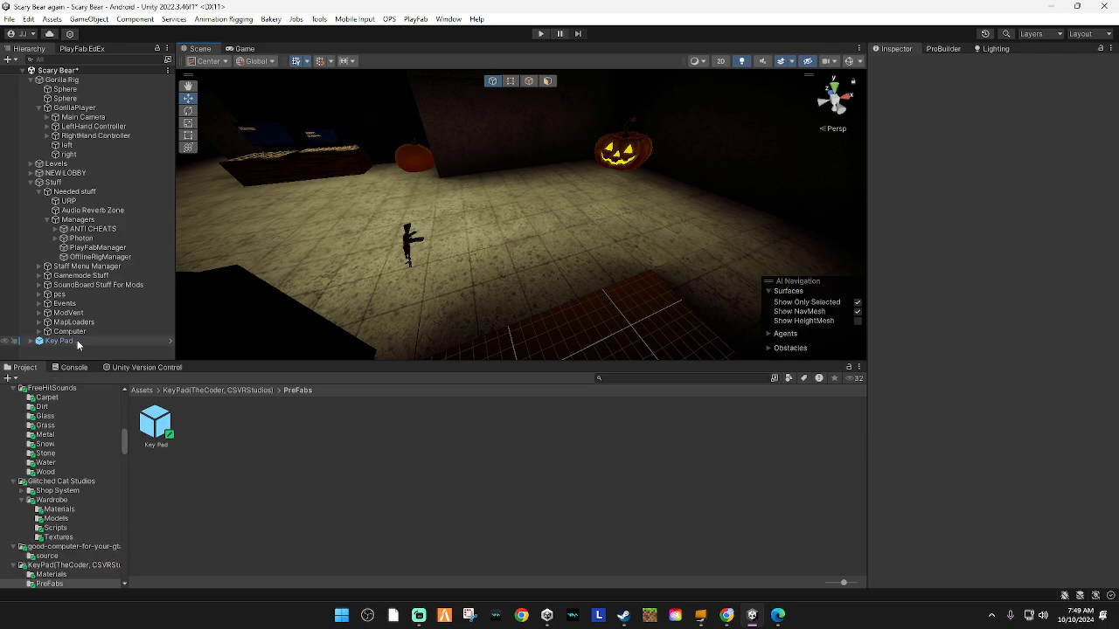
right_click(76, 343)
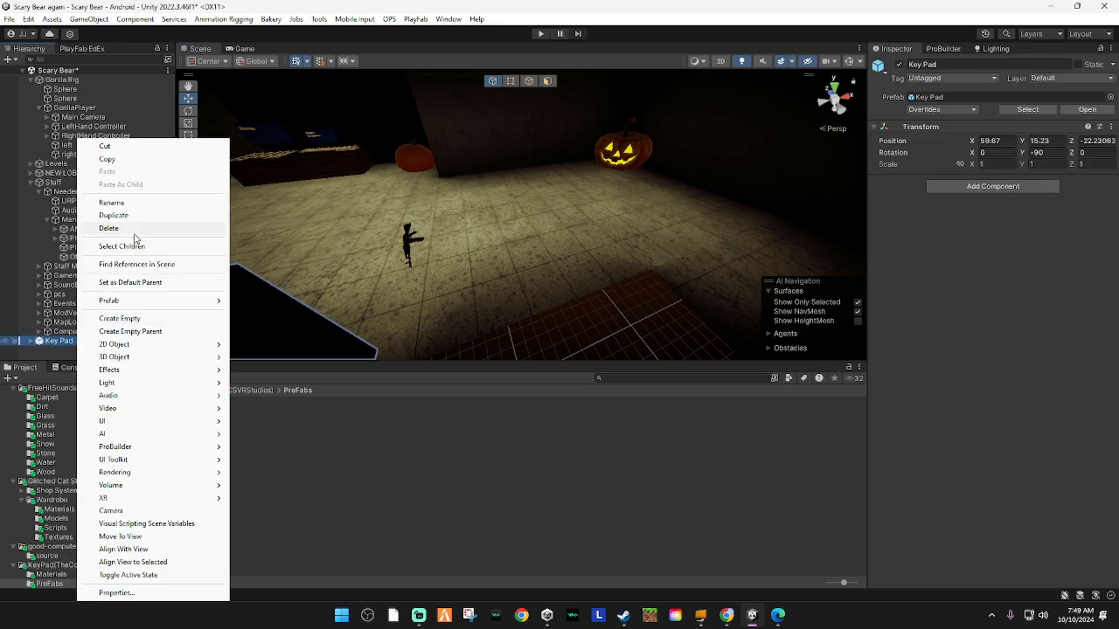
click(135, 232)
right_drag(408, 252, 679, 539)
Switch to Discord in the browser, post the attached KeyPad.unitypackage in the key-pad channel, and return to Unity
click(727, 616)
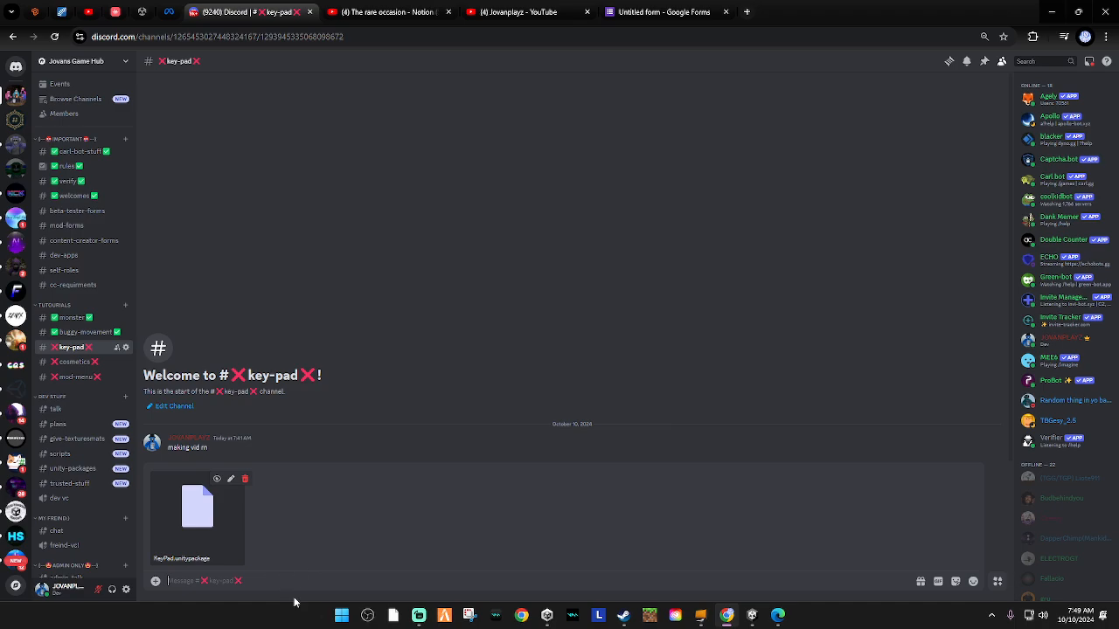
key(Return)
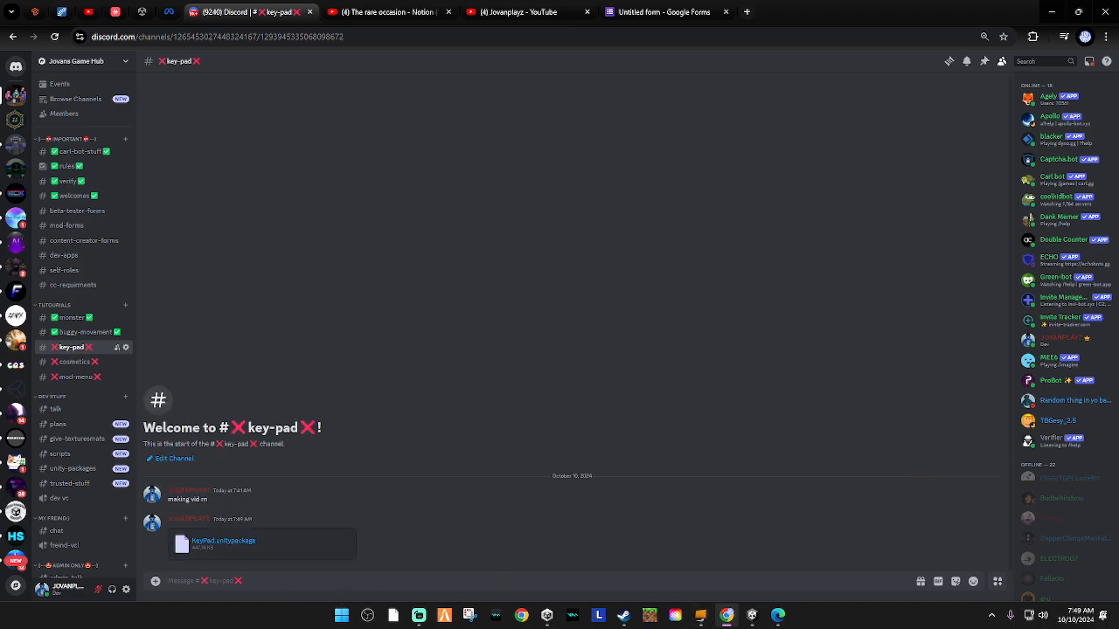
key(alt+Tab)
click(419, 616)
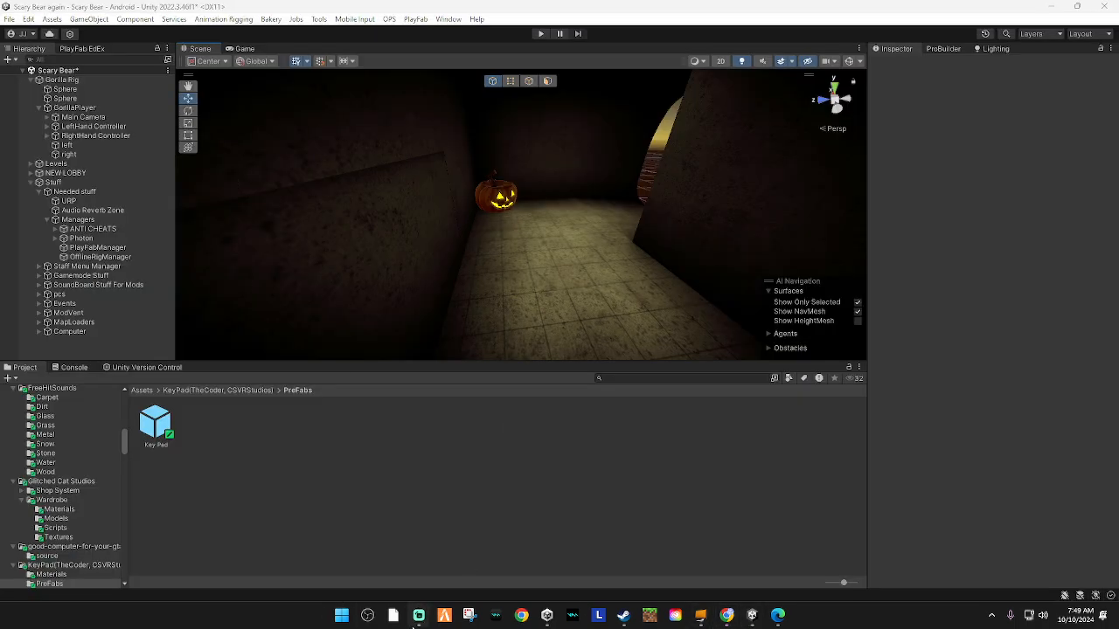